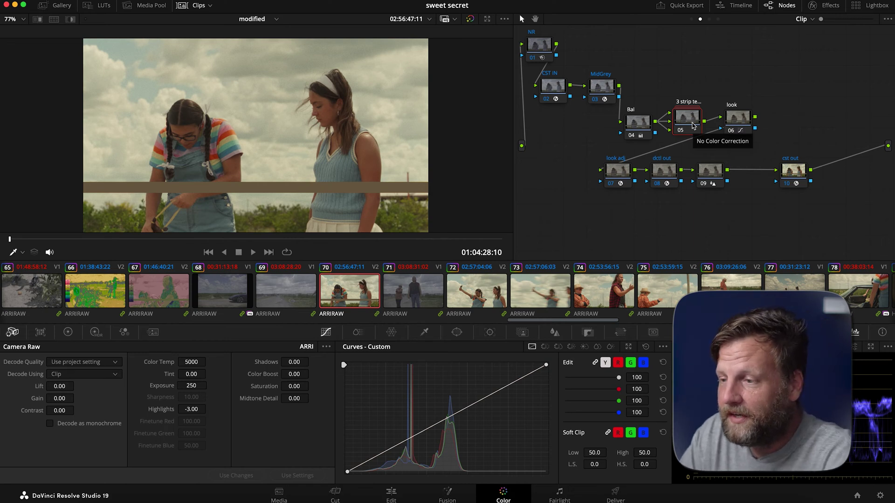
Bypass every grade on clip 70 with Shift+D to reveal its flat log image
{"action": "key", "text": "shift+d"}
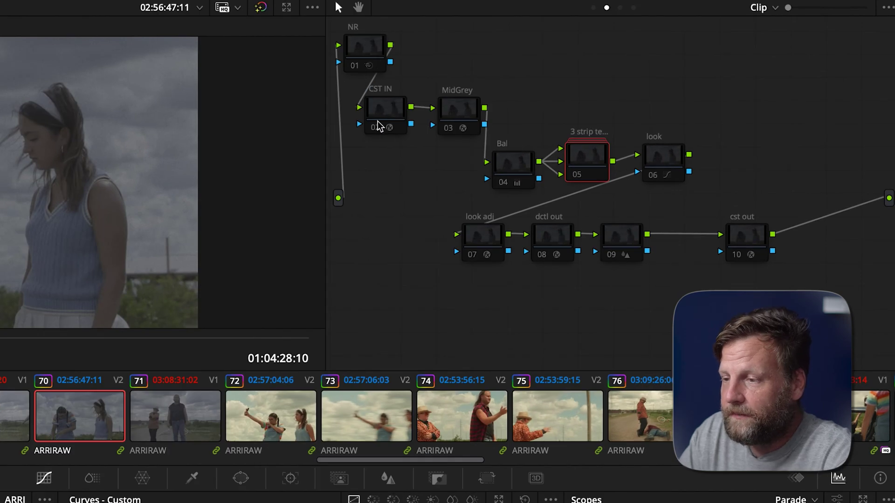
Switch off clip 70's CST IN and cst out nodes and move Bal beside CST IN
{"action": "left_click", "coordinate": [379, 120]}
{"action": "key", "text": "ctrl+d"}
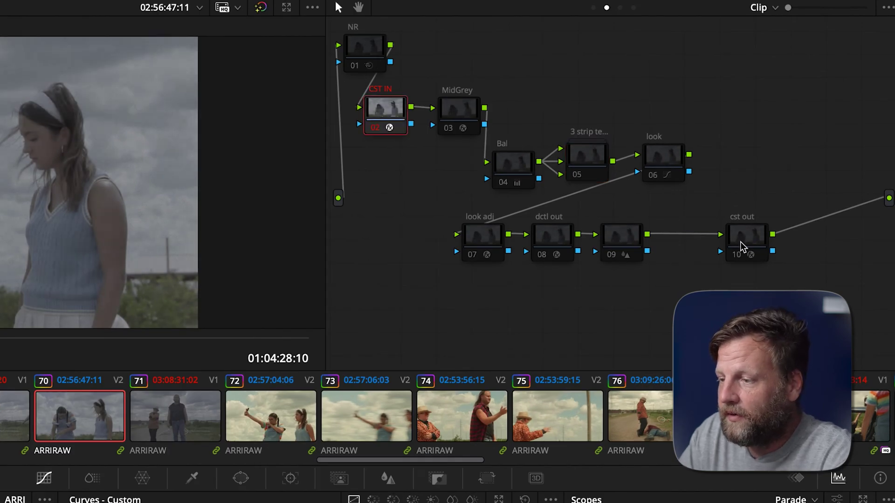
{"action": "left_click", "coordinate": [741, 246]}
{"action": "key", "text": "ctrl+d"}
{"action": "left_click_drag", "start_coordinate": [517, 171], "coordinate": [417, 180]}
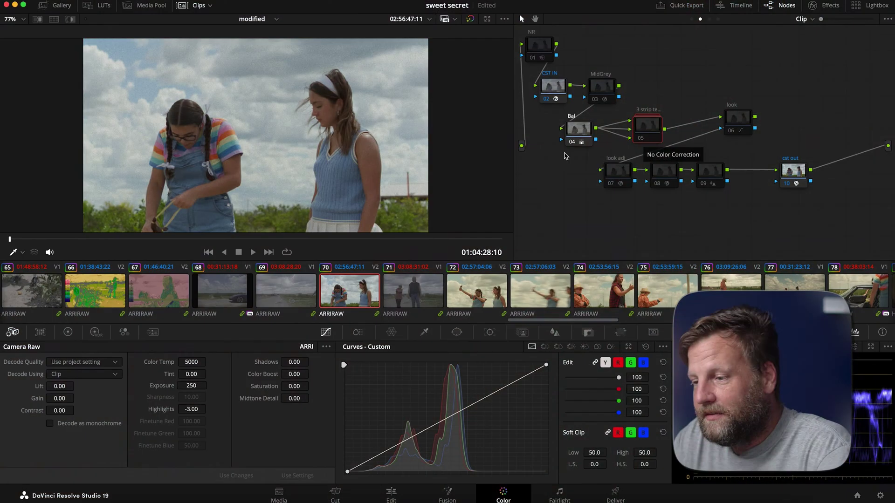
Shift clip 70's 3 strip and look nodes to the right, then select the Bal node
{"action": "left_click_drag", "start_coordinate": [647, 125], "coordinate": [669, 121]}
{"action": "left_click_drag", "start_coordinate": [738, 117], "coordinate": [764, 119]}
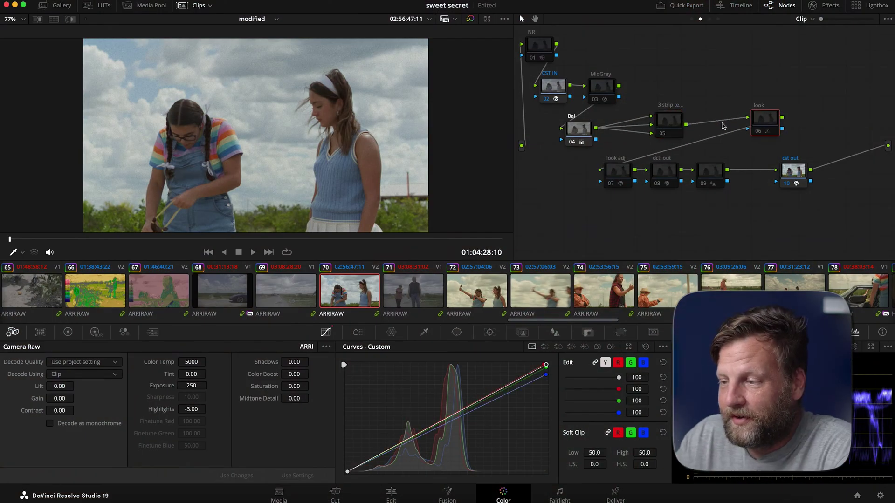
{"action": "left_click_drag", "start_coordinate": [670, 122], "coordinate": [710, 124]}
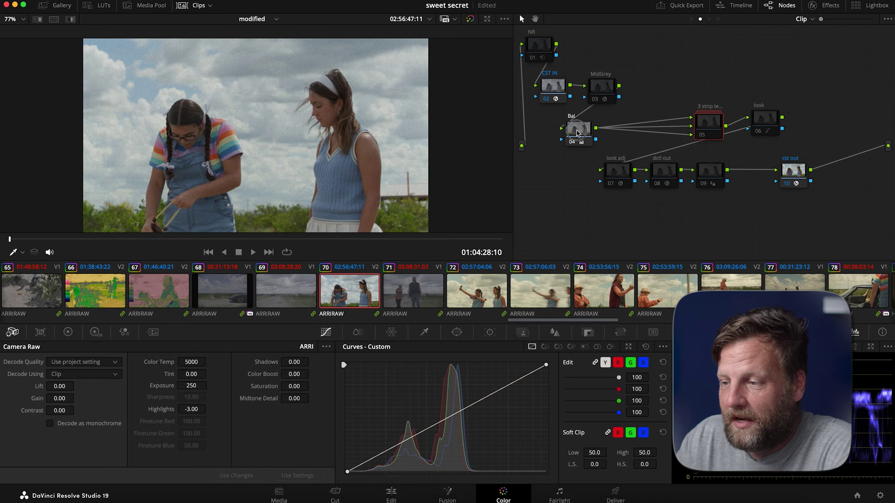
{"action": "left_click", "coordinate": [577, 132]}
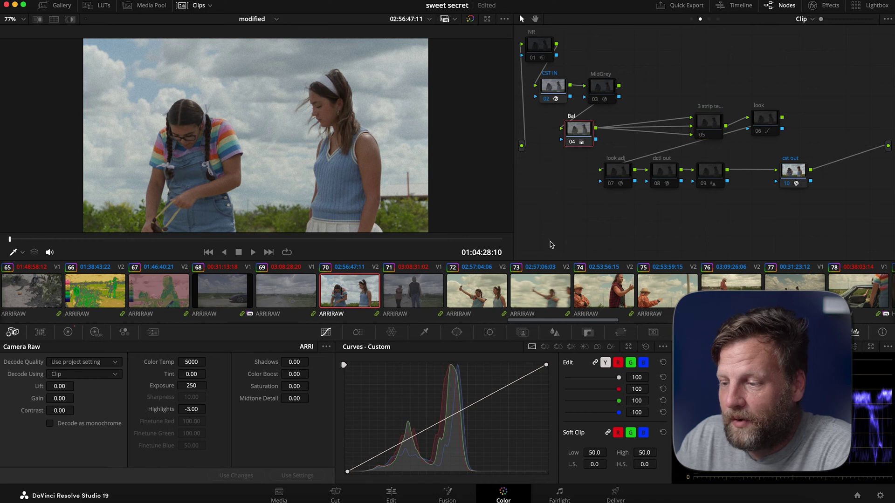
On clip 71 at 01:04:32:00, disable CST IN and cst out and move Bal beside CST IN
{"action": "left_click", "coordinate": [413, 299]}
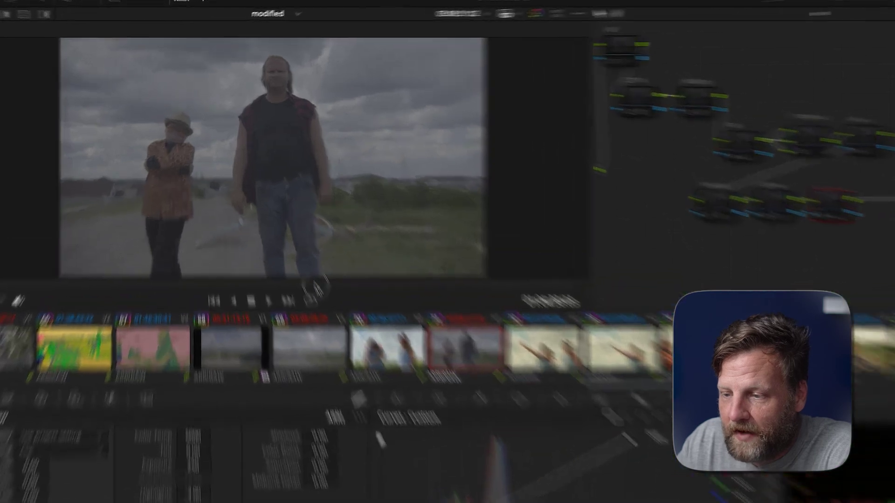
{"action": "left_click_drag", "start_coordinate": [298, 239], "coordinate": [350, 248]}
{"action": "left_click_drag", "start_coordinate": [434, 350], "coordinate": [500, 366]}
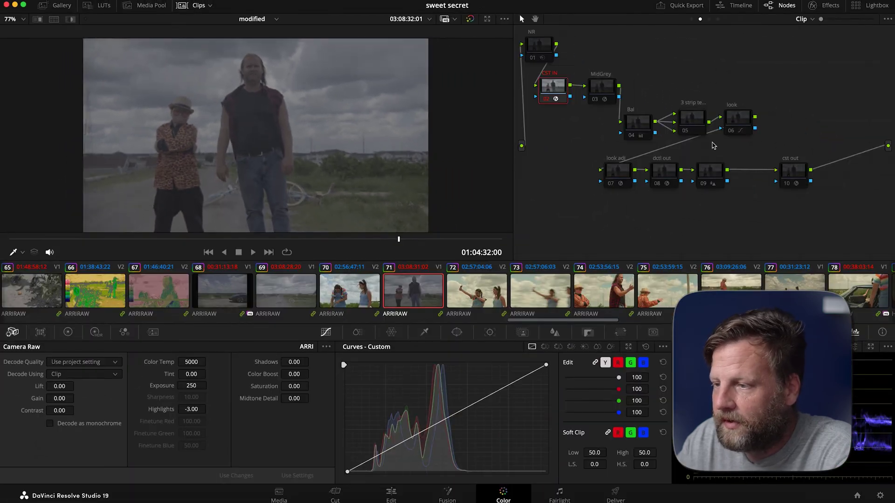
{"action": "key", "text": "ctrl+d"}
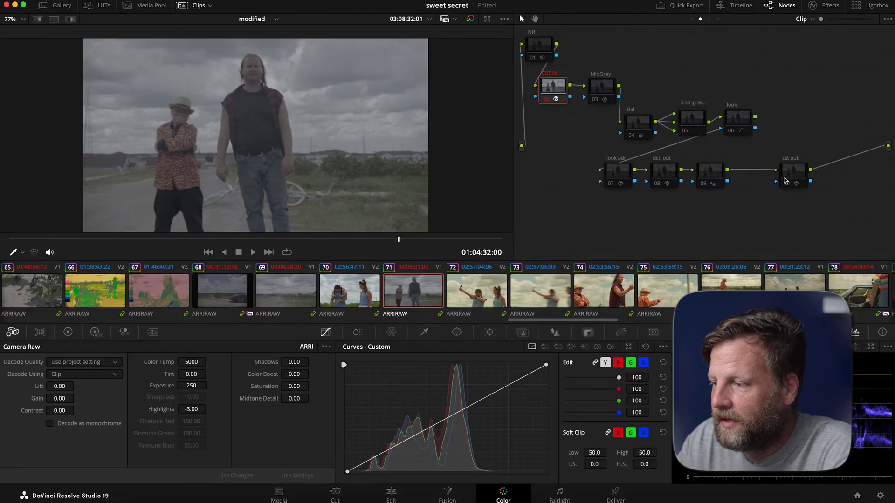
{"action": "left_click", "coordinate": [786, 180]}
{"action": "key", "text": "ctrl+d"}
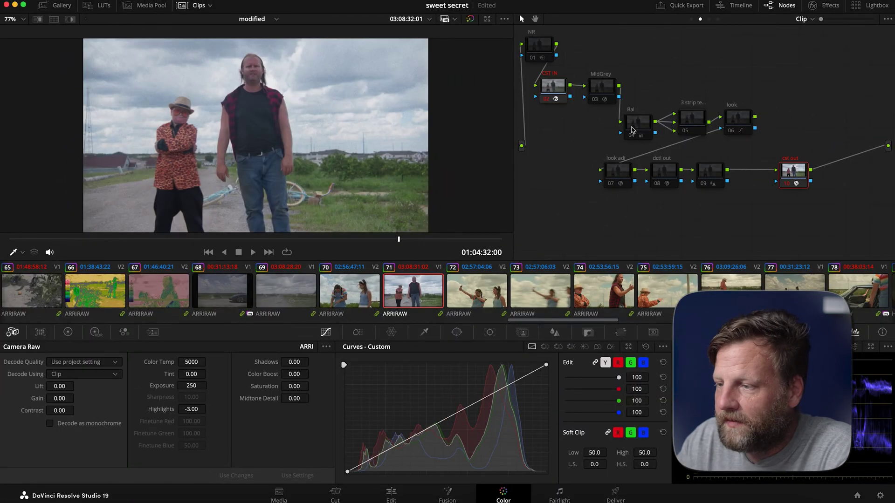
{"action": "left_click_drag", "start_coordinate": [632, 130], "coordinate": [582, 131]}
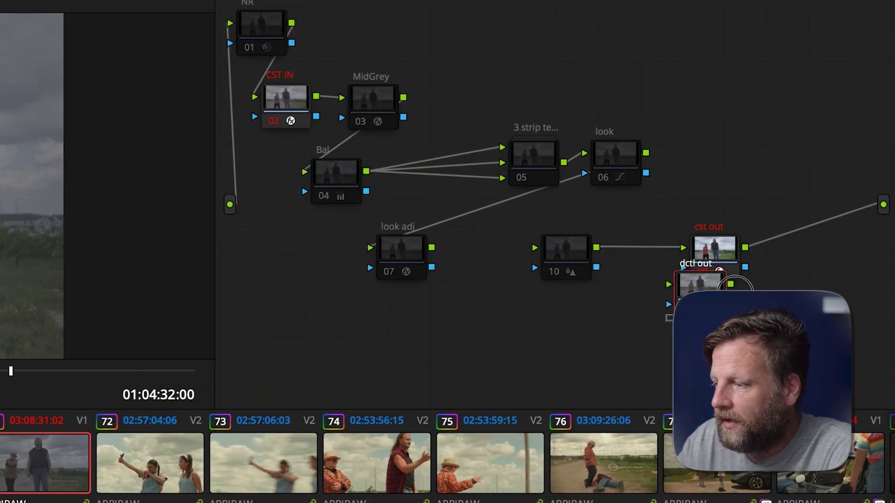
Rewire clip 71's chain as look adj, node 10, cst out, then dctl out last
{"action": "left_click_drag", "start_coordinate": [487, 314], "coordinate": [798, 234]}
{"action": "left_click_drag", "start_coordinate": [820, 265], "coordinate": [838, 277]}
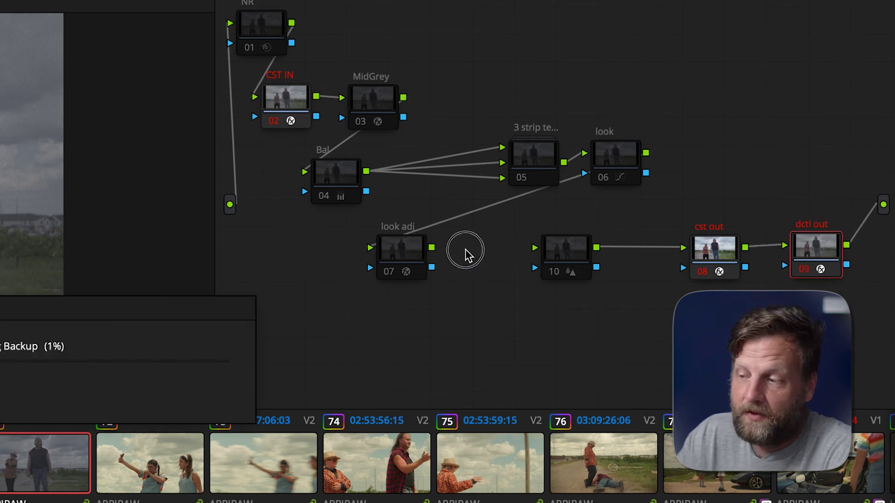
{"action": "left_click_drag", "start_coordinate": [433, 249], "coordinate": [536, 248]}
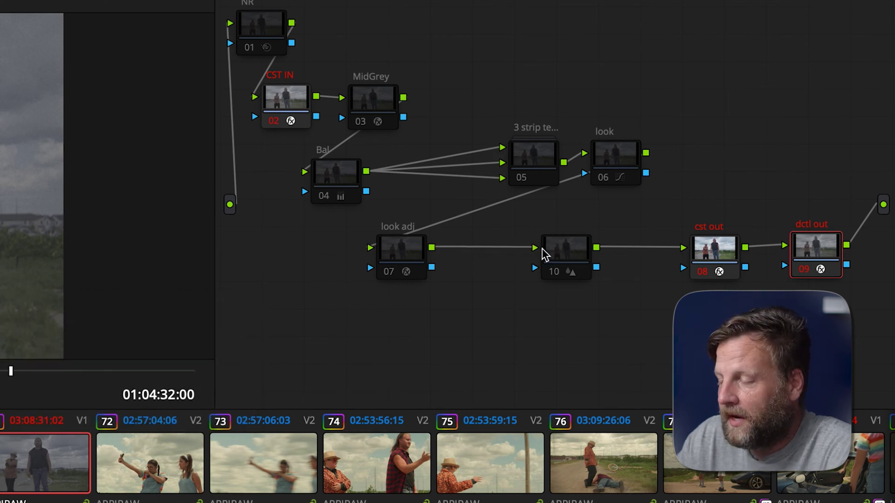
{"action": "left_click", "coordinate": [693, 257]}
{"action": "left_click_drag", "start_coordinate": [693, 258], "coordinate": [640, 257]}
{"action": "left_click_drag", "start_coordinate": [808, 253], "coordinate": [747, 254]}
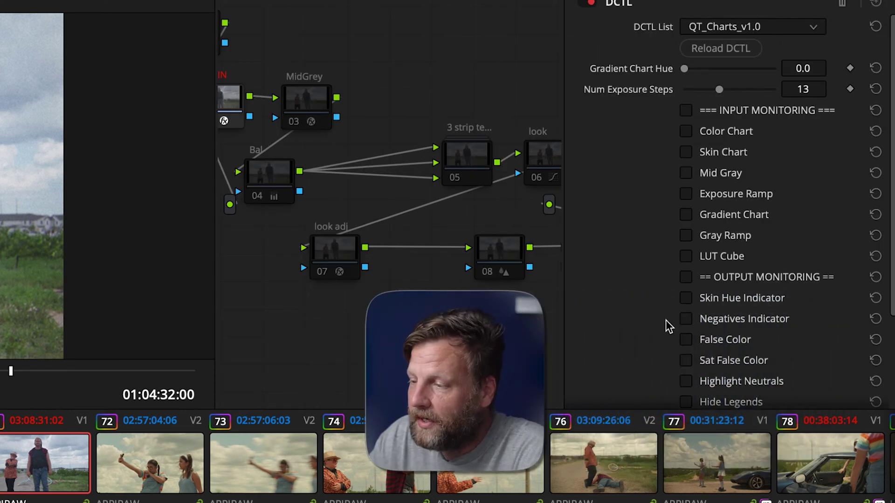
Set clip 71's dctl out DCTL to Rec.709 colour space primaries, then return to clip 70
{"action": "scroll", "coordinate": [643, 325], "scroll_direction": "down", "scroll_amount": 3}
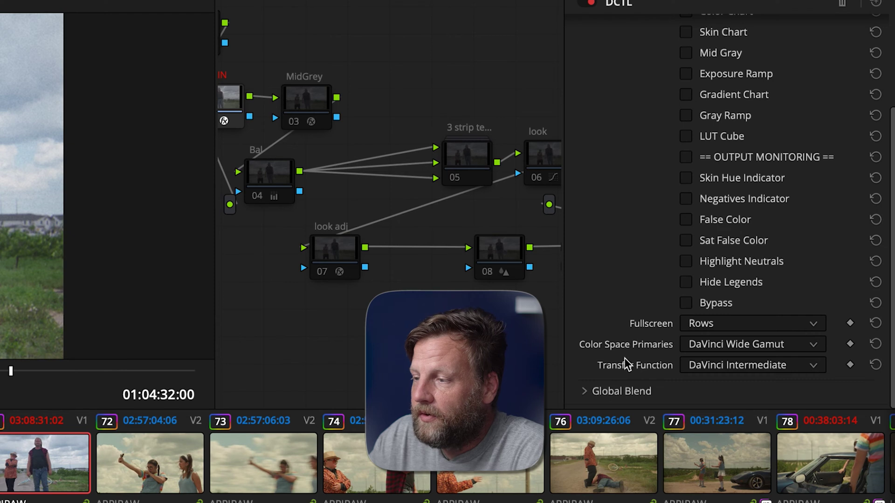
{"action": "scroll", "coordinate": [625, 362], "scroll_direction": "up", "scroll_amount": 3}
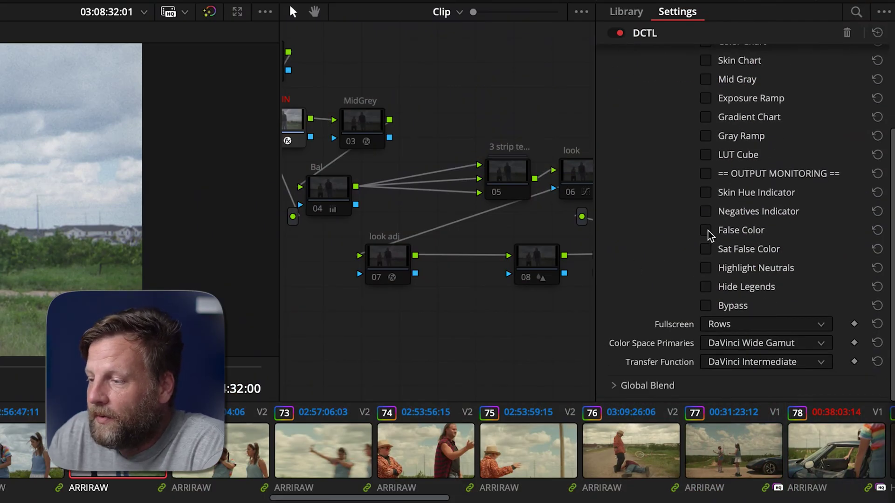
{"action": "left_click", "coordinate": [755, 343]}
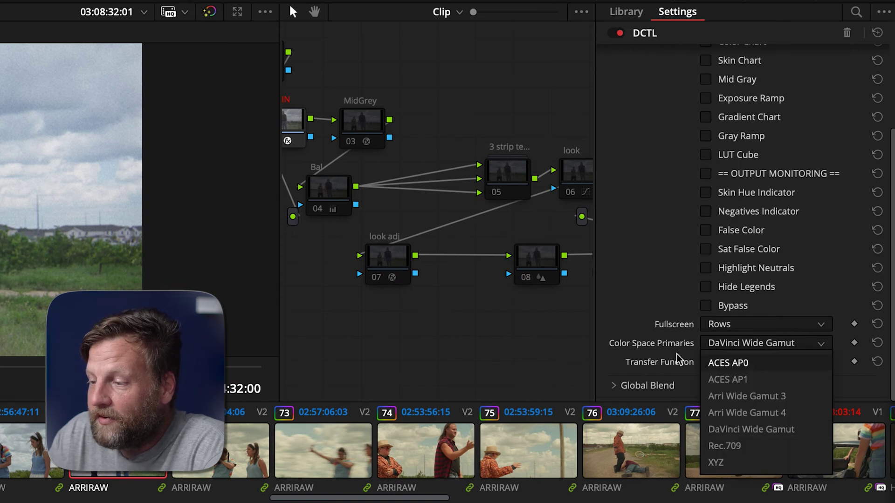
{"action": "left_click", "coordinate": [784, 445]}
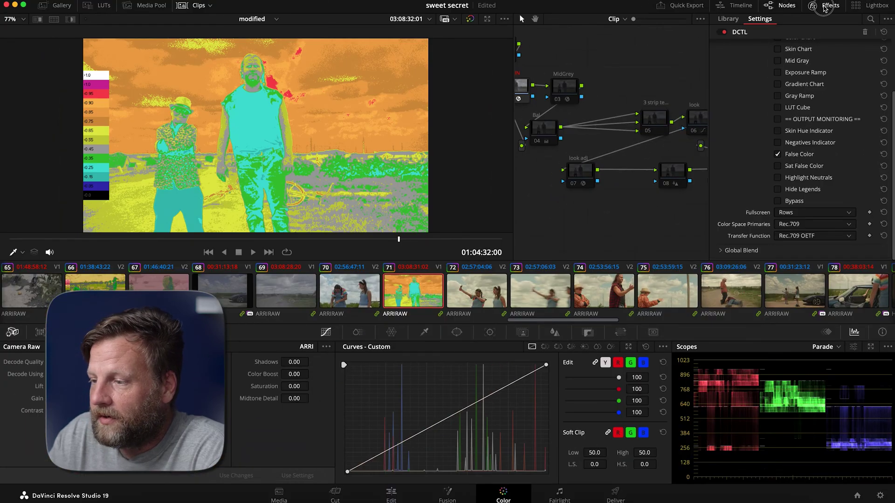
{"action": "left_click", "coordinate": [824, 7]}
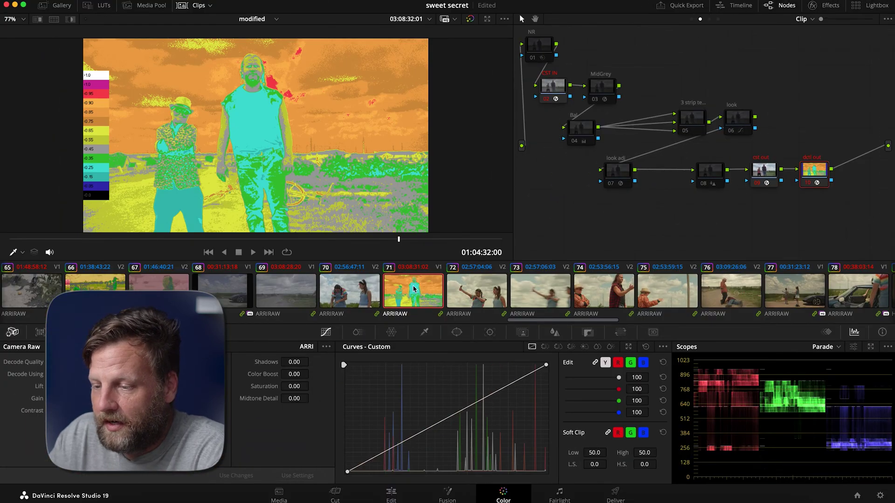
{"action": "left_click", "coordinate": [353, 288]}
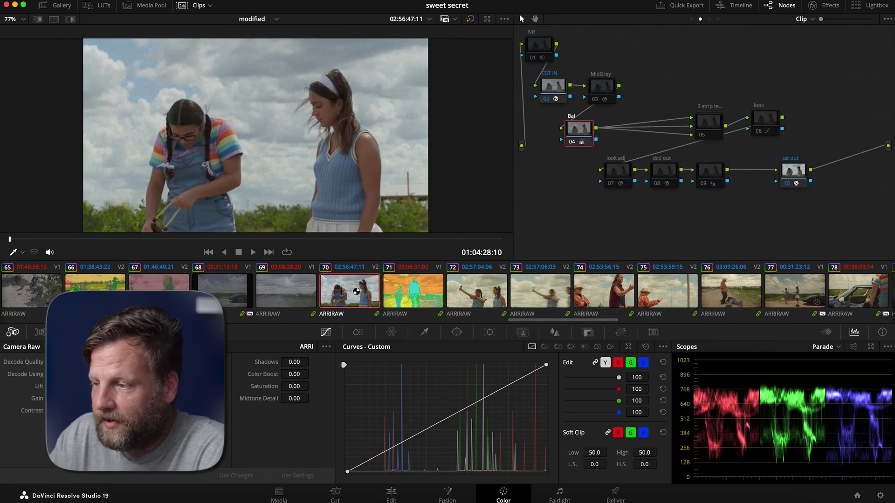
Reorder clip 70's nodes so look adj feeds node 10, cst out, then dctl out last
{"action": "left_click_drag", "start_coordinate": [794, 179], "coordinate": [763, 178]}
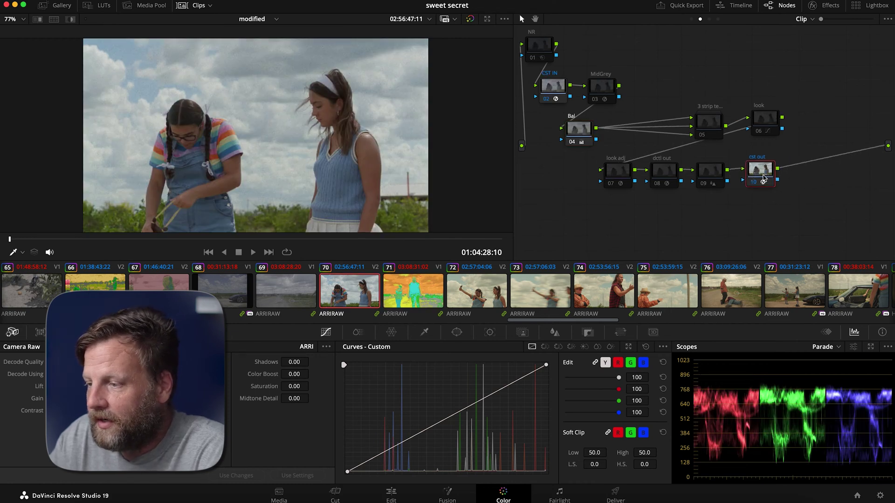
{"action": "left_click_drag", "start_coordinate": [657, 184], "coordinate": [667, 223]}
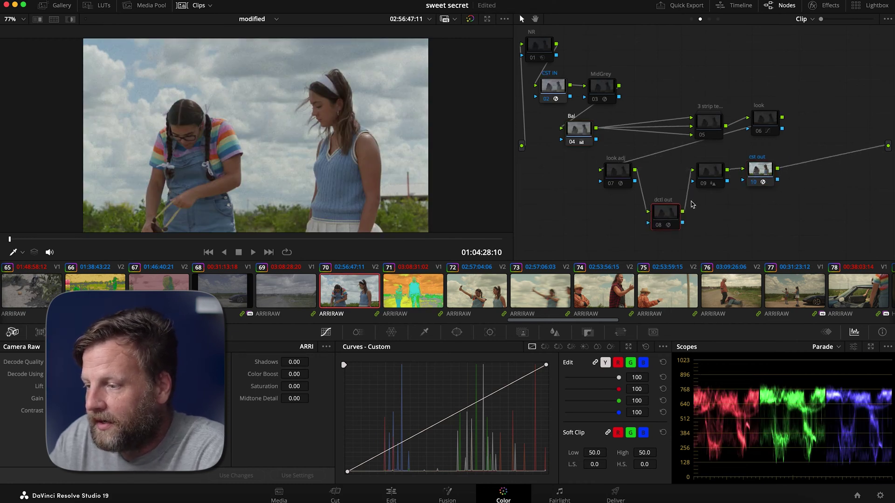
{"action": "left_click_drag", "start_coordinate": [690, 182], "coordinate": [659, 176]}
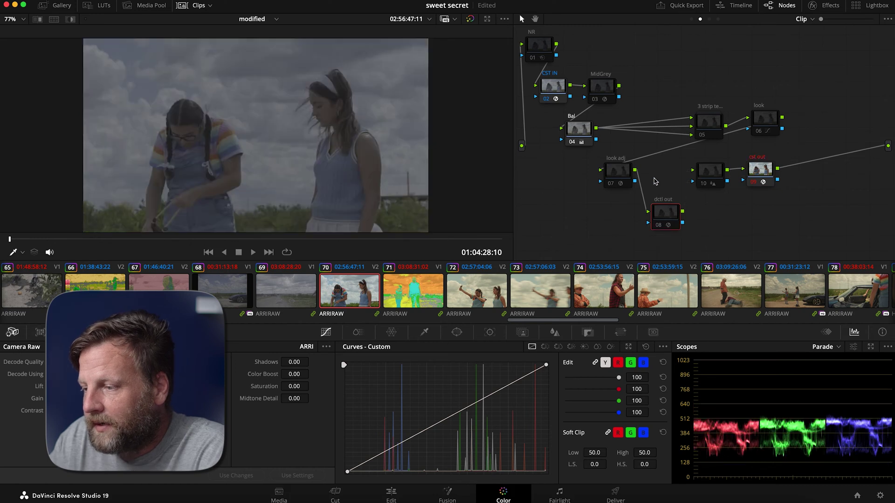
{"action": "left_click_drag", "start_coordinate": [669, 220], "coordinate": [821, 171]}
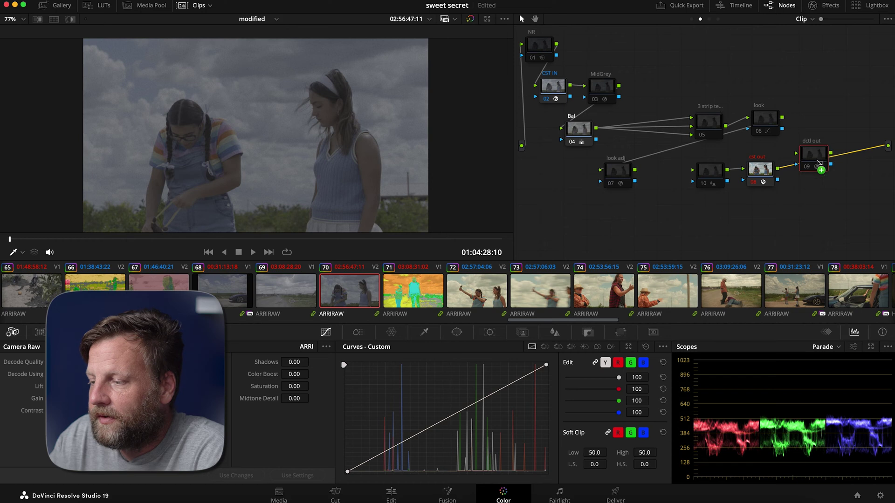
{"action": "left_click_drag", "start_coordinate": [693, 171], "coordinate": [635, 170]}
{"action": "left_click_drag", "start_coordinate": [712, 182], "coordinate": [677, 182]}
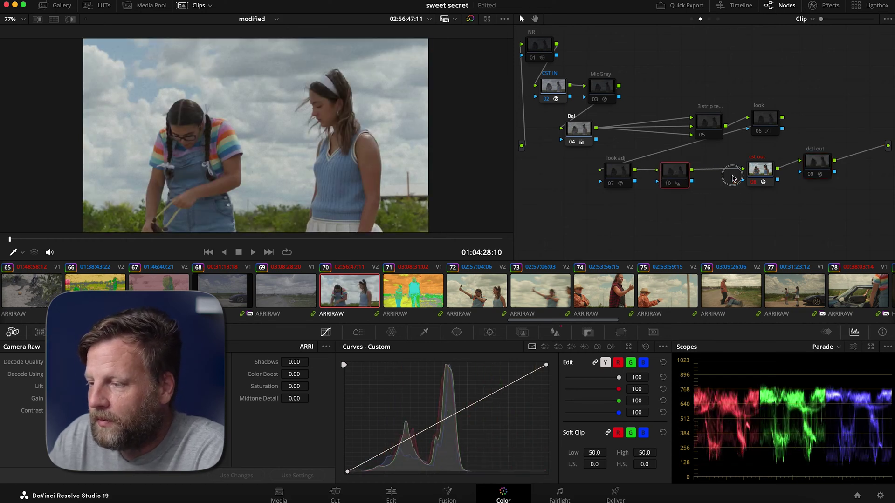
{"action": "left_click_drag", "start_coordinate": [760, 170], "coordinate": [722, 171]}
{"action": "left_click_drag", "start_coordinate": [817, 164], "coordinate": [780, 180]}
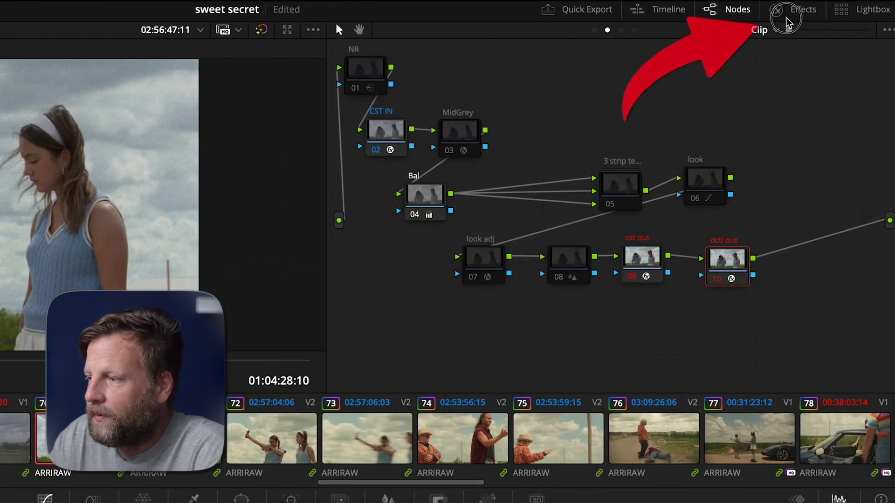
Enable False Color with Rec.709 primaries on clip 70's dctl out and compare it with clip 71
{"action": "left_click", "coordinate": [819, 10]}
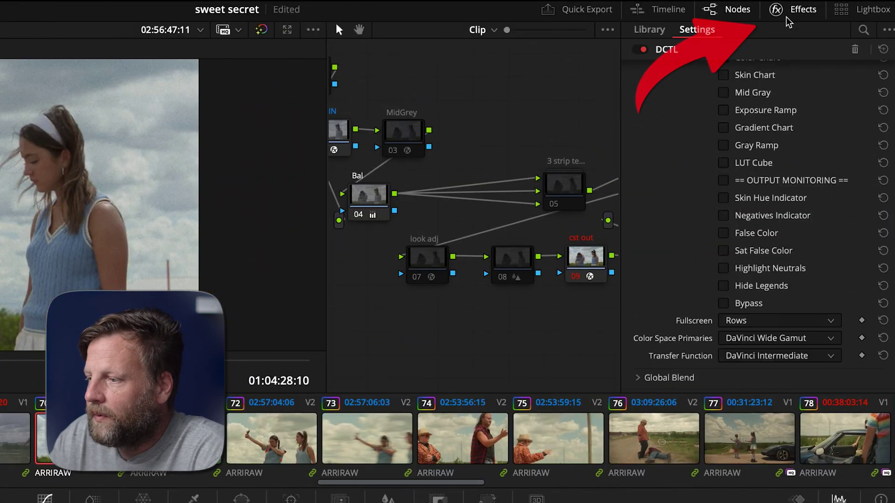
{"action": "left_click", "coordinate": [723, 233]}
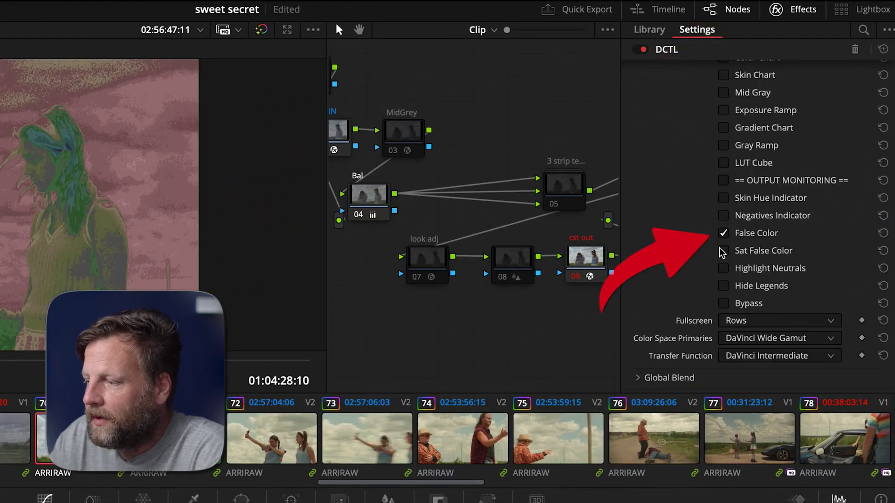
{"action": "left_click", "coordinate": [744, 339]}
{"action": "left_click", "coordinate": [743, 433]}
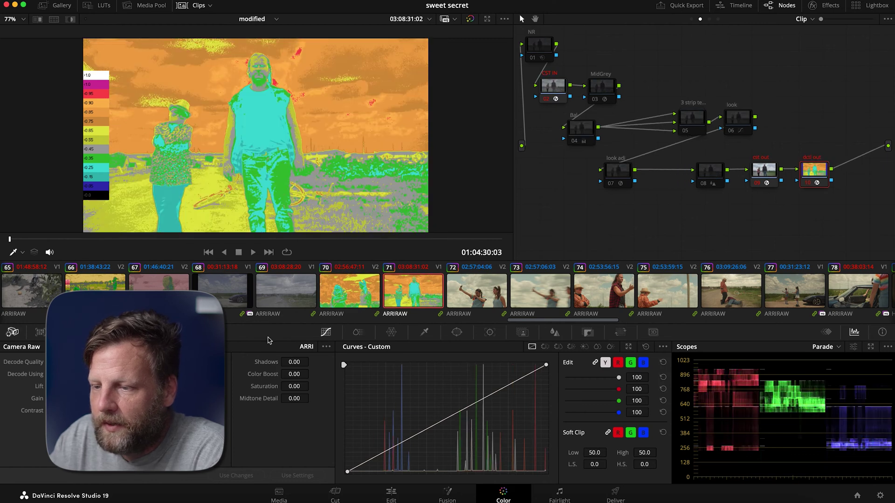
{"action": "left_click", "coordinate": [331, 299]}
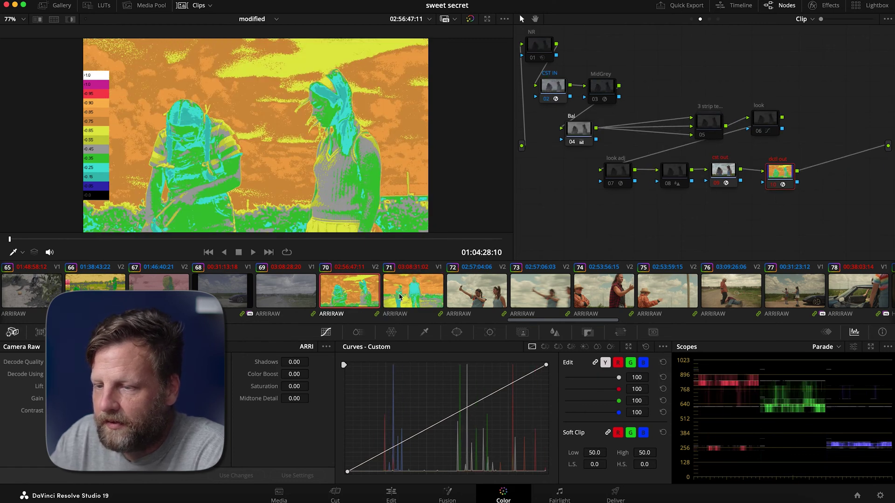
{"action": "left_click", "coordinate": [412, 302]}
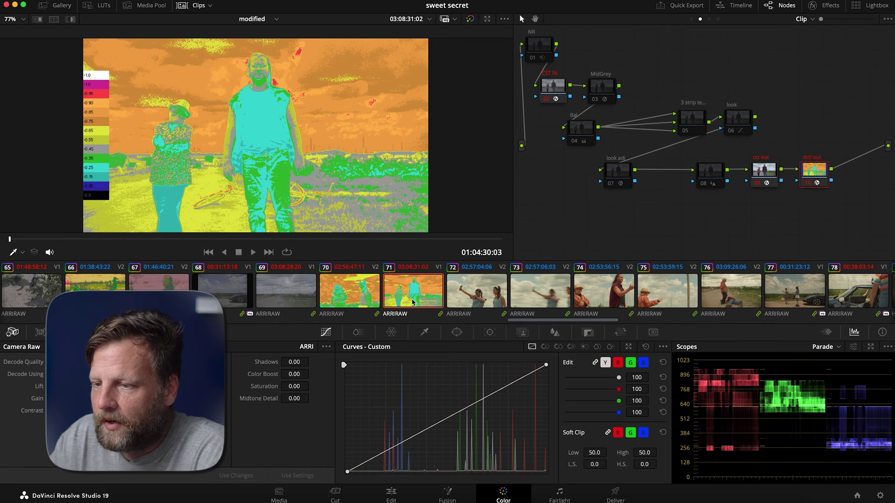
Reset the Bal node's correction on clip 71 and open the full Scopes window
{"action": "left_click", "coordinate": [586, 136]}
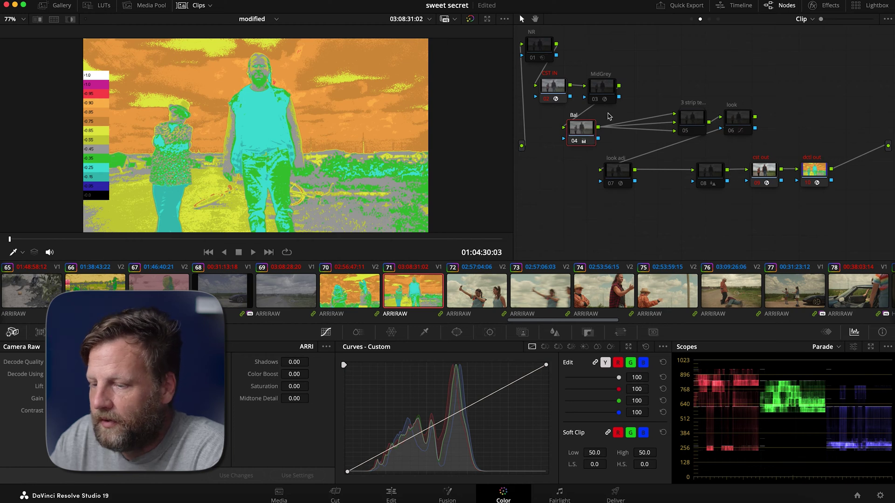
{"action": "key", "text": "super+z"}
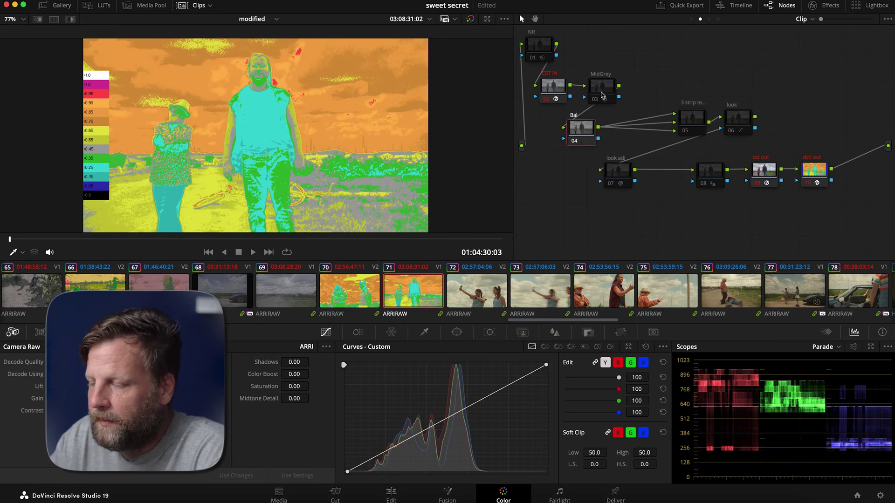
{"action": "left_click", "coordinate": [601, 95]}
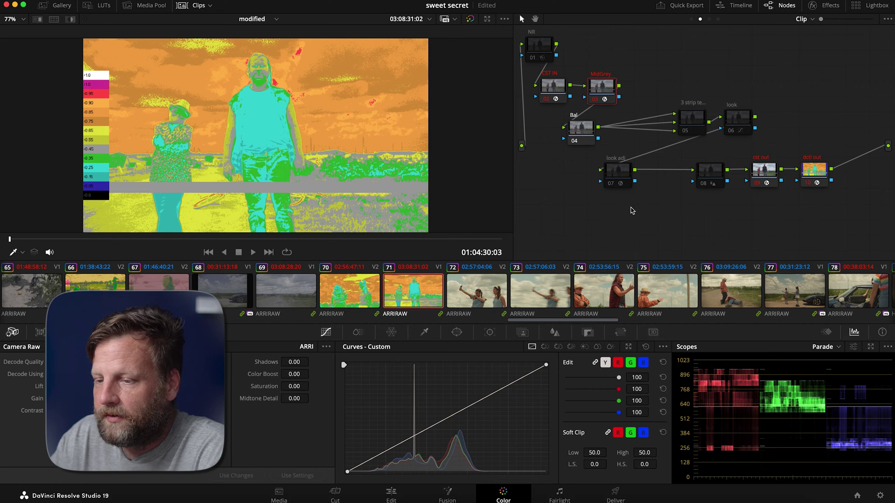
{"action": "left_click", "coordinate": [871, 350]}
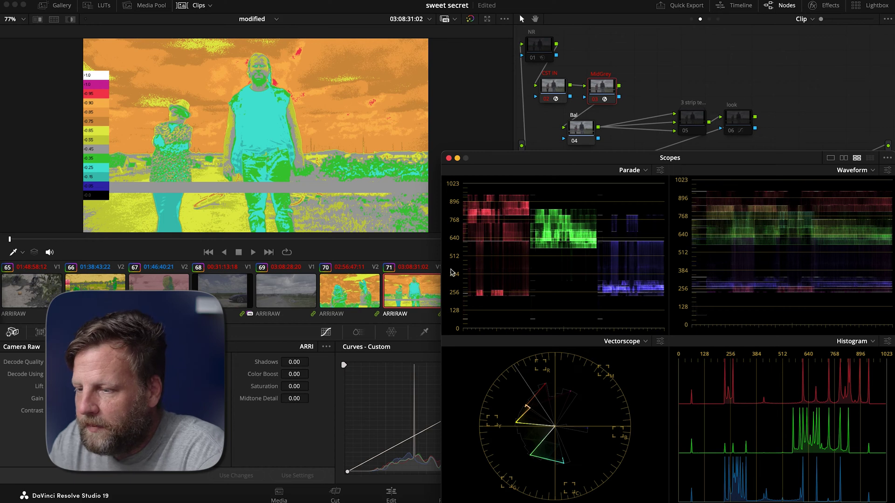
Show the MidGrey DCTL reference, position the scopes window, and disable the false-colour dctl out node
{"action": "left_click", "coordinate": [606, 95]}
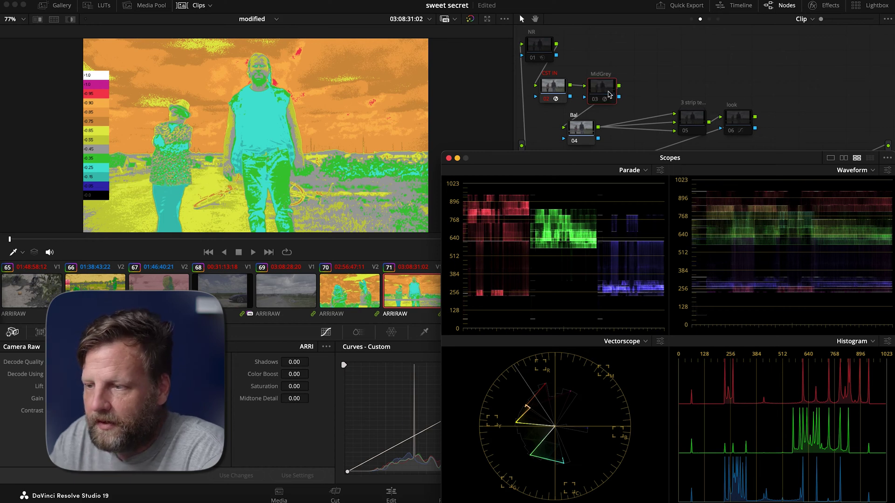
{"action": "left_click", "coordinate": [825, 5]}
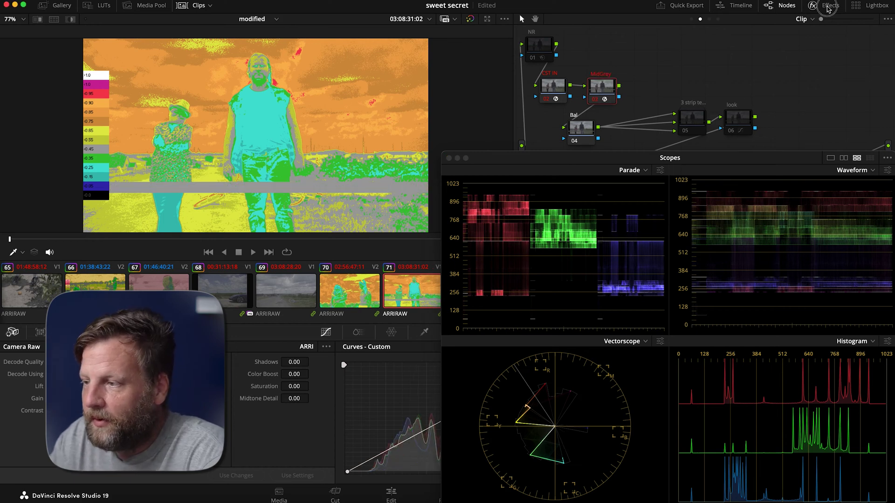
{"action": "left_click_drag", "start_coordinate": [785, 157], "coordinate": [764, 251]}
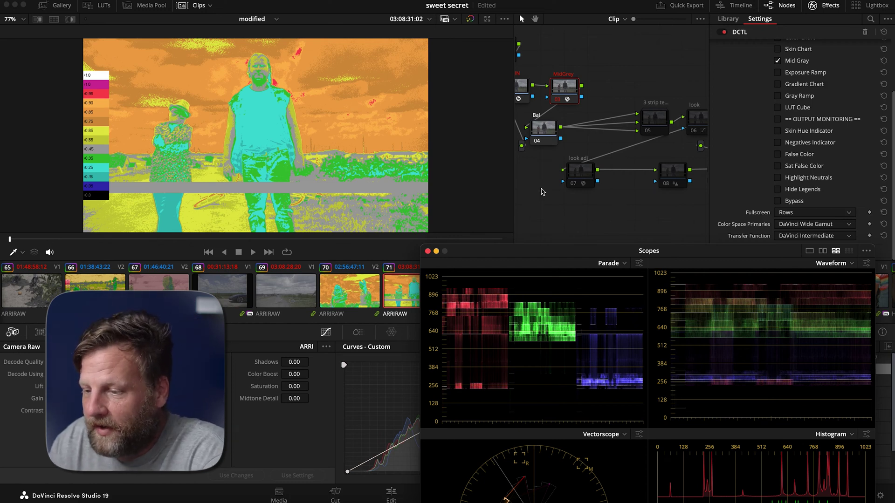
{"action": "left_click_drag", "start_coordinate": [520, 252], "coordinate": [695, 241]}
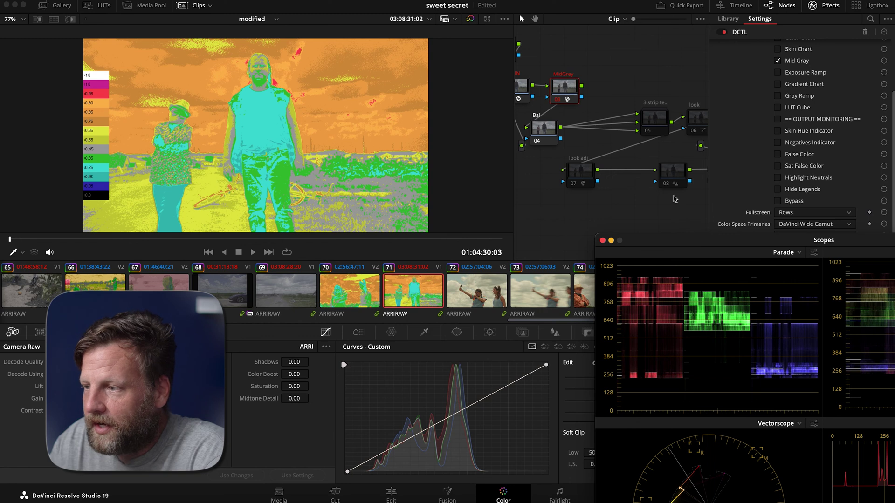
{"action": "left_click", "coordinate": [820, 5]}
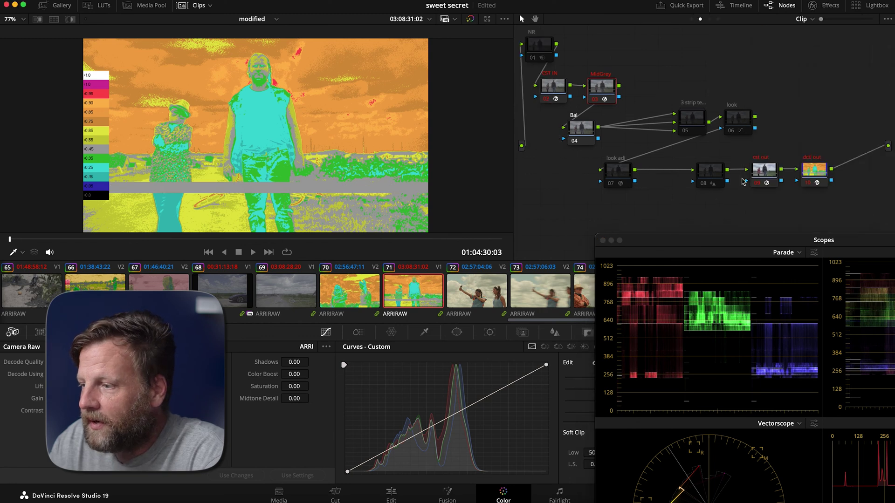
{"action": "left_click", "coordinate": [819, 183]}
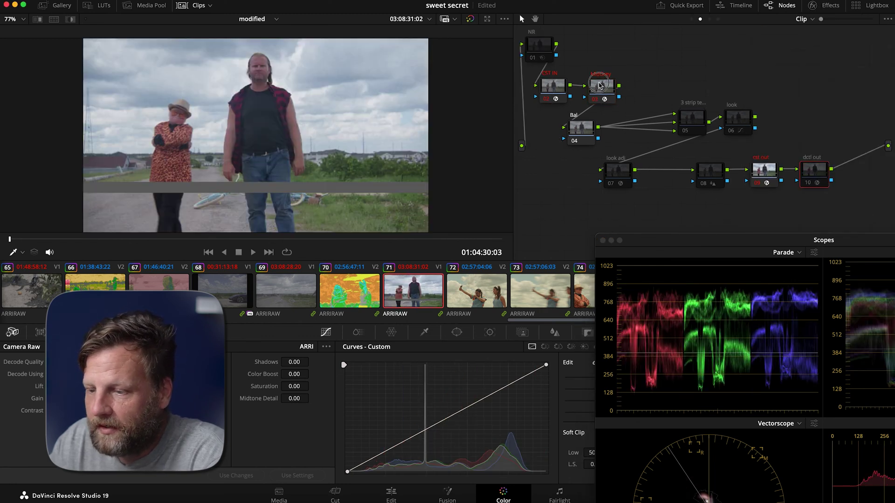
Add a midtone point and a slightly lifted shadow point to clip 71's custom curve
{"action": "left_click", "coordinate": [599, 85]}
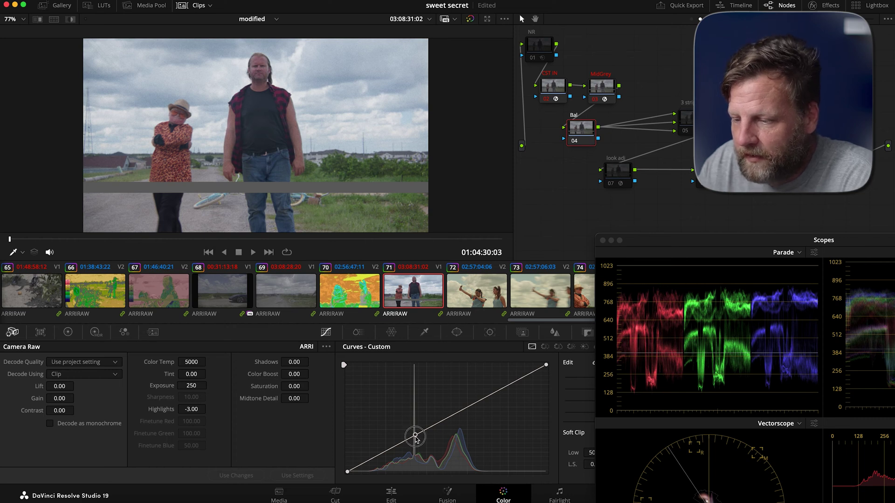
{"action": "left_click", "coordinate": [415, 437]}
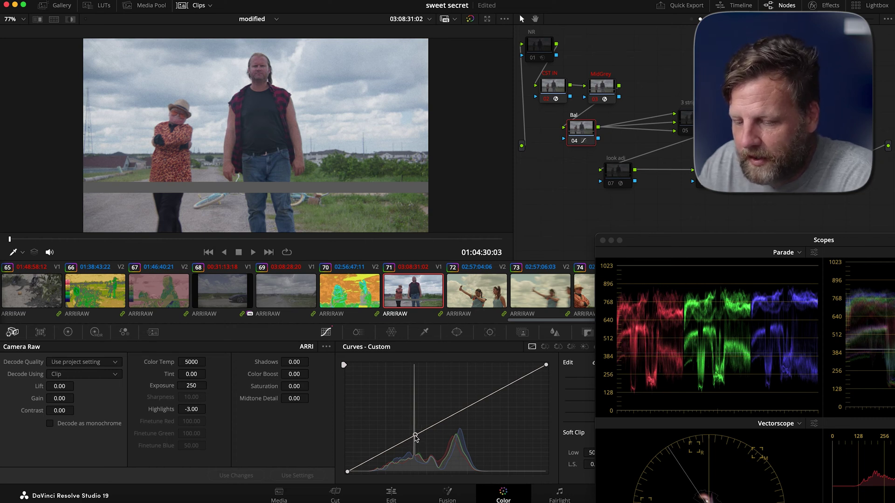
{"action": "right_click", "coordinate": [415, 436]}
{"action": "left_click", "coordinate": [415, 438]}
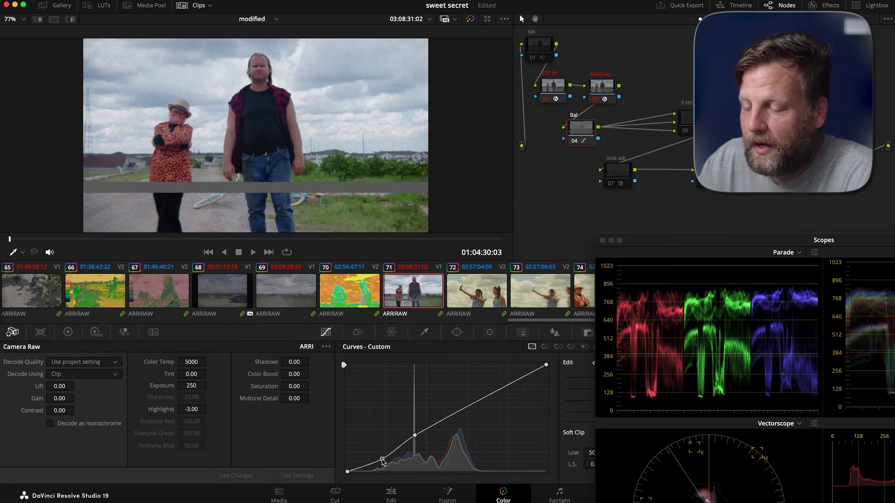
{"action": "left_click_drag", "start_coordinate": [359, 465], "coordinate": [381, 458]}
{"action": "left_click_drag", "start_coordinate": [646, 245], "coordinate": [781, 244]}
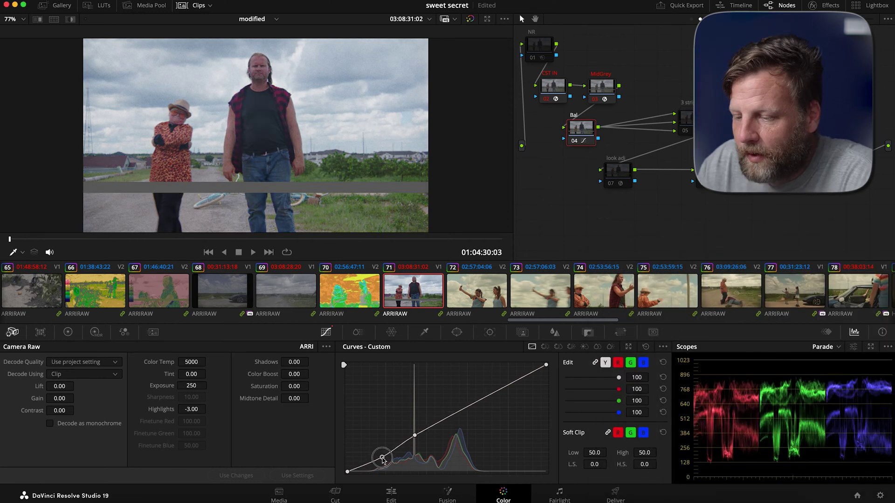
{"action": "left_click_drag", "start_coordinate": [382, 459], "coordinate": [383, 460]}
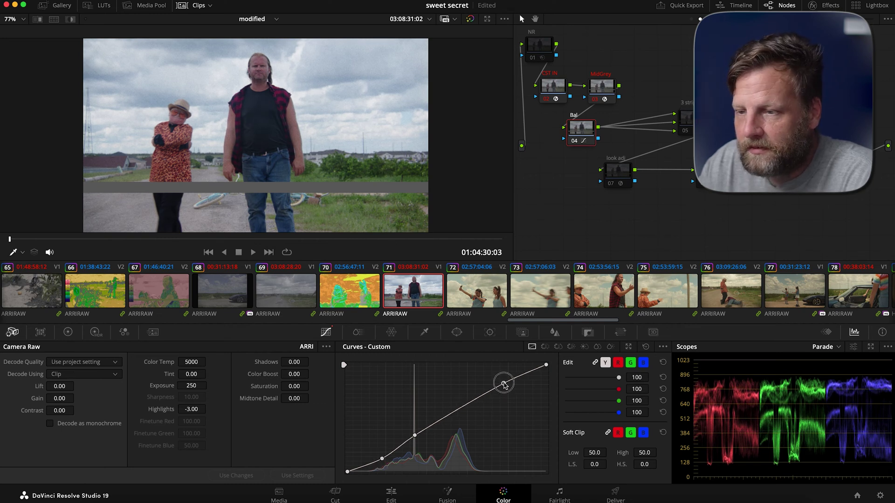
Add two upper-tone points to the curve while checking the full scopes window
{"action": "left_click", "coordinate": [504, 383]}
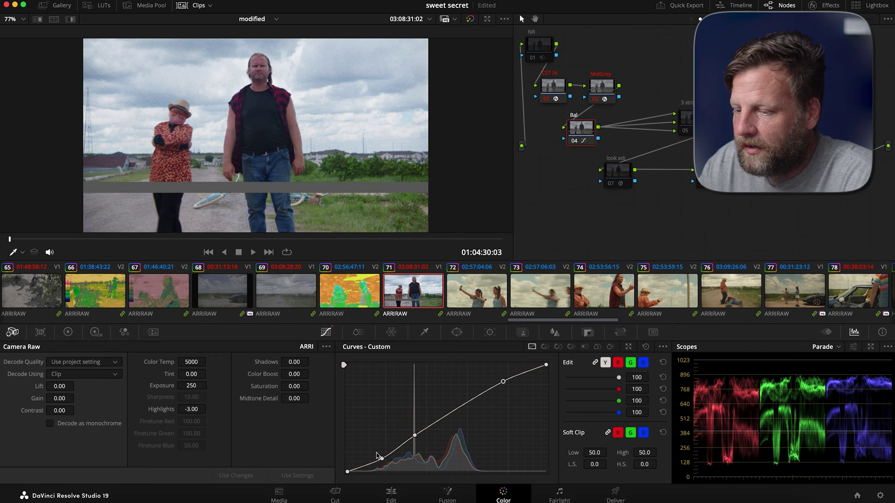
{"action": "left_click", "coordinate": [870, 346]}
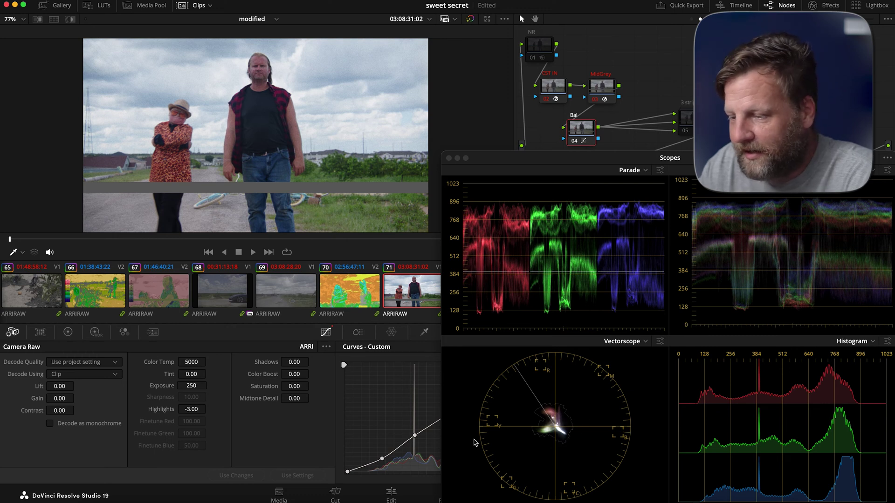
{"action": "left_click_drag", "start_coordinate": [555, 162], "coordinate": [692, 175]}
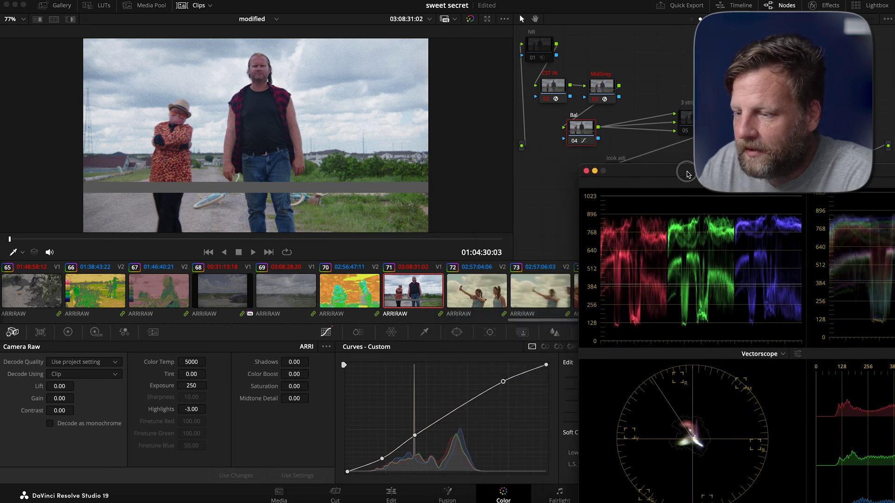
{"action": "left_click", "coordinate": [465, 408]}
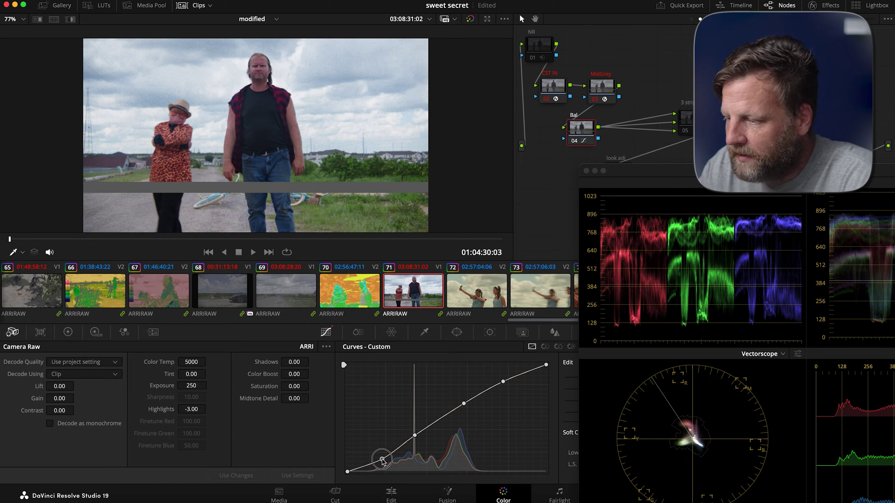
{"action": "left_click", "coordinate": [68, 332]}
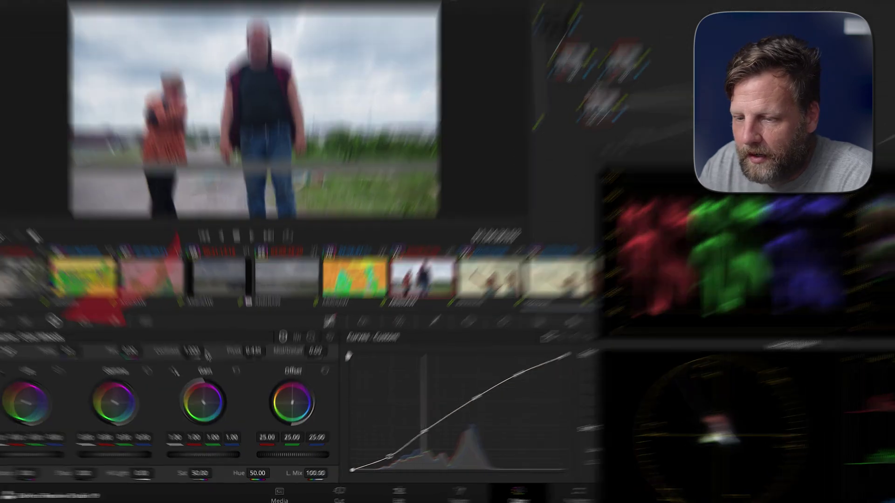
Pull some blue out of clip 71's Offset, then turn off false colour on clip 70
{"action": "left_click_drag", "start_coordinate": [292, 401], "coordinate": [287, 404]}
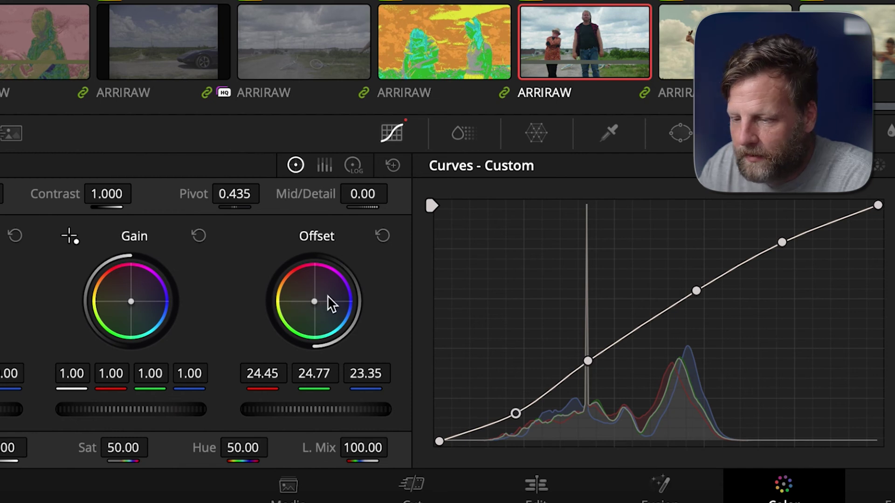
{"action": "left_click_drag", "start_coordinate": [317, 299], "coordinate": [310, 299]}
{"action": "key", "text": "Up"}
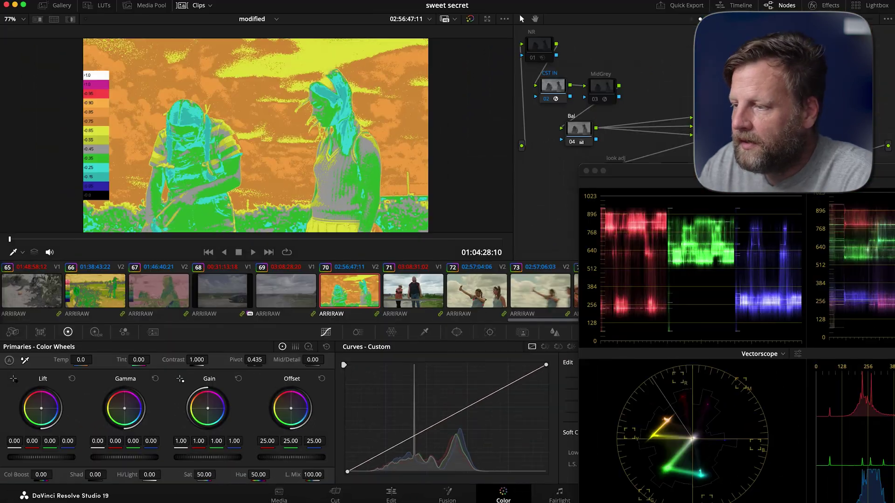
{"action": "left_click_drag", "start_coordinate": [643, 170], "coordinate": [665, 226]}
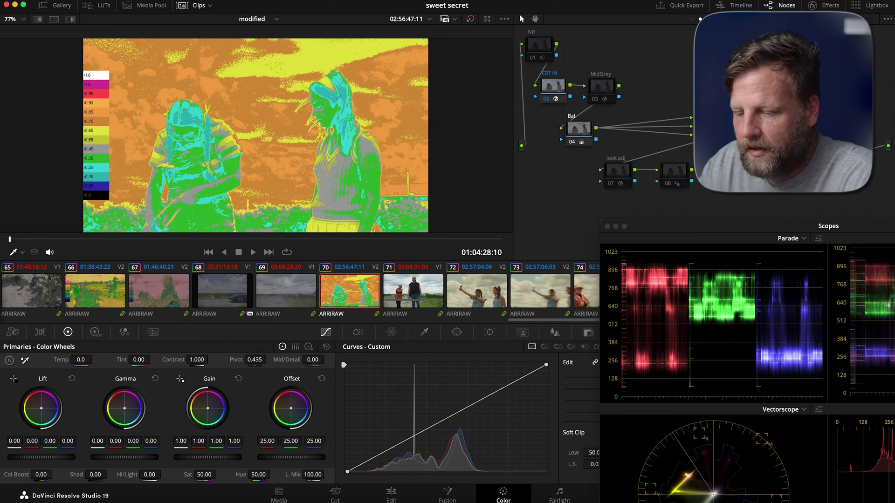
{"action": "key", "text": "ctrl+d"}
{"action": "left_click", "coordinate": [577, 129]}
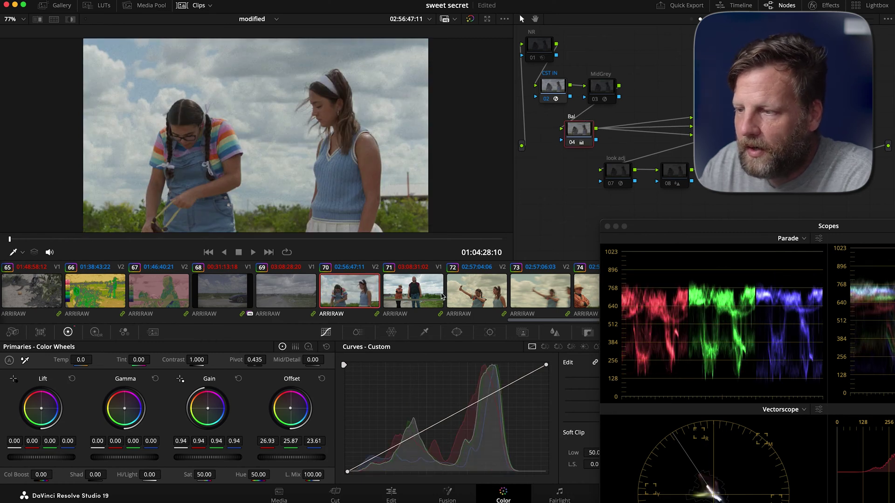
Flip repeatedly between clips 70 and 71 to compare their colour balance
{"action": "left_click", "coordinate": [414, 301]}
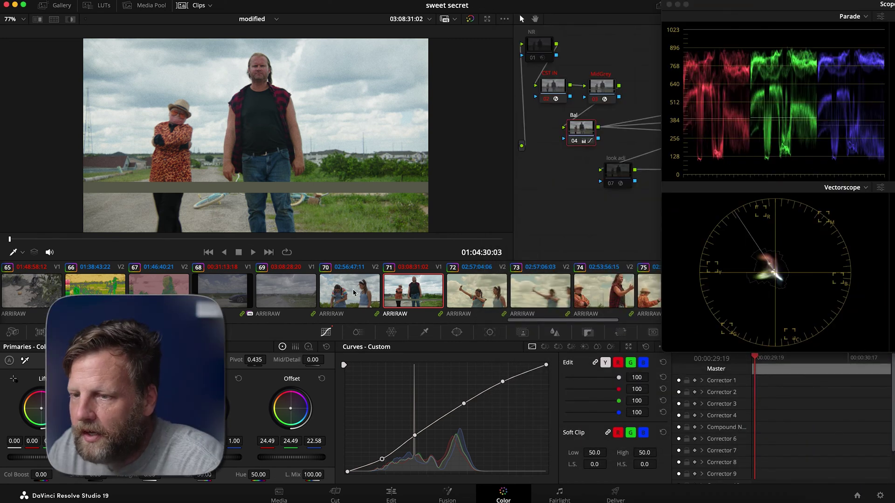
{"action": "left_click", "coordinate": [353, 292]}
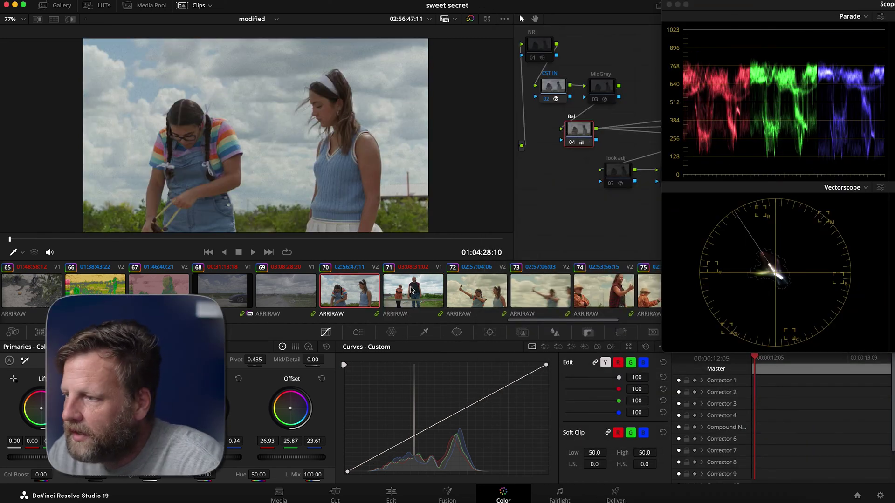
{"action": "key", "text": "Down"}
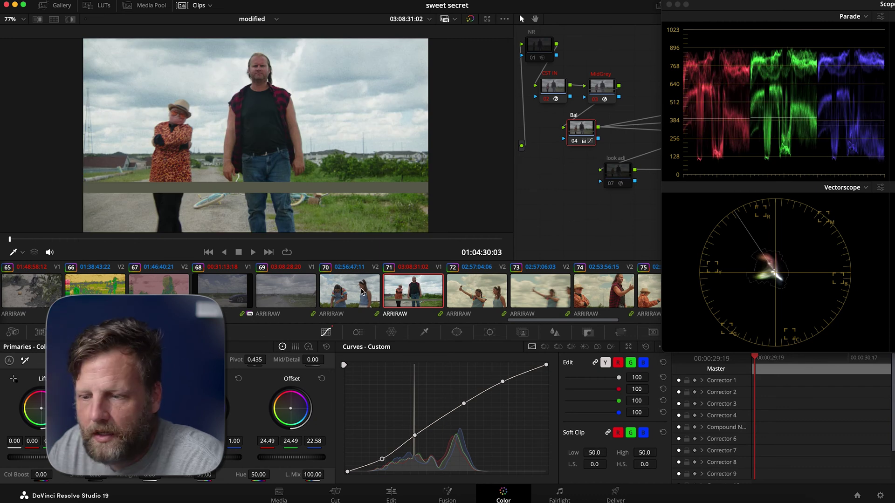
{"action": "left_click", "coordinate": [361, 290]}
{"action": "left_click", "coordinate": [415, 295]}
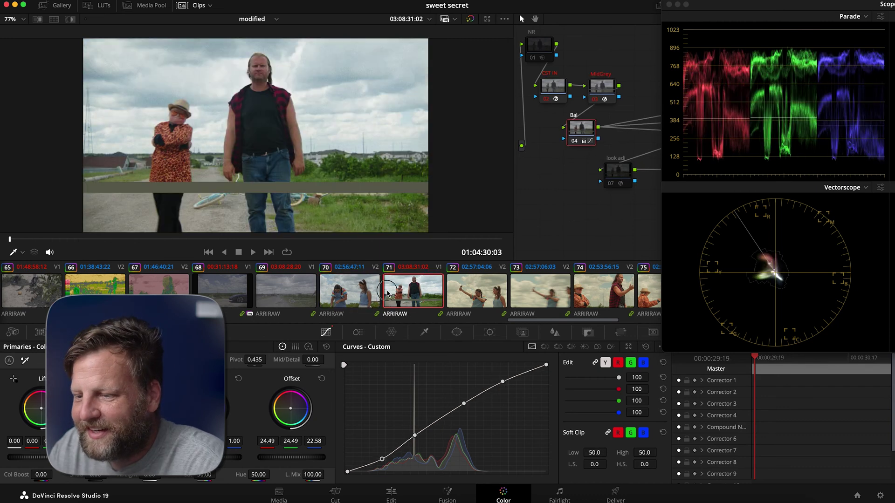
{"action": "key", "text": "Up"}
{"action": "left_click", "coordinate": [409, 296]}
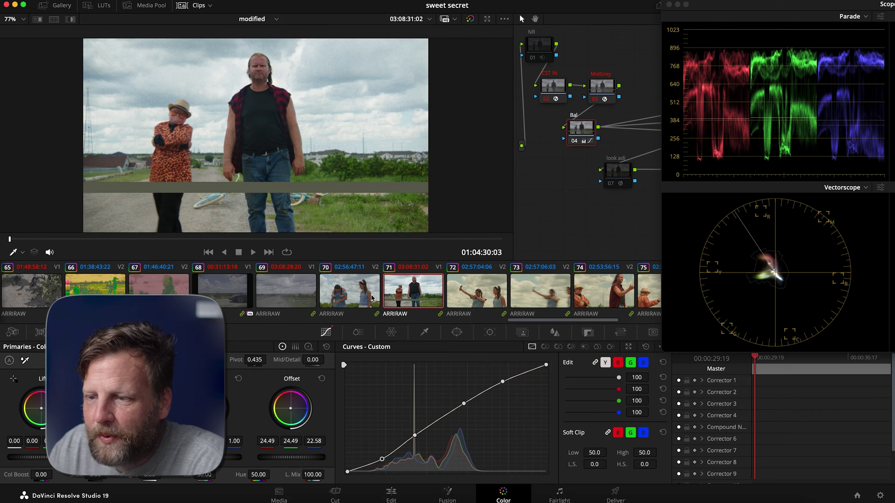
{"action": "left_click", "coordinate": [366, 296]}
{"action": "left_click", "coordinate": [406, 296]}
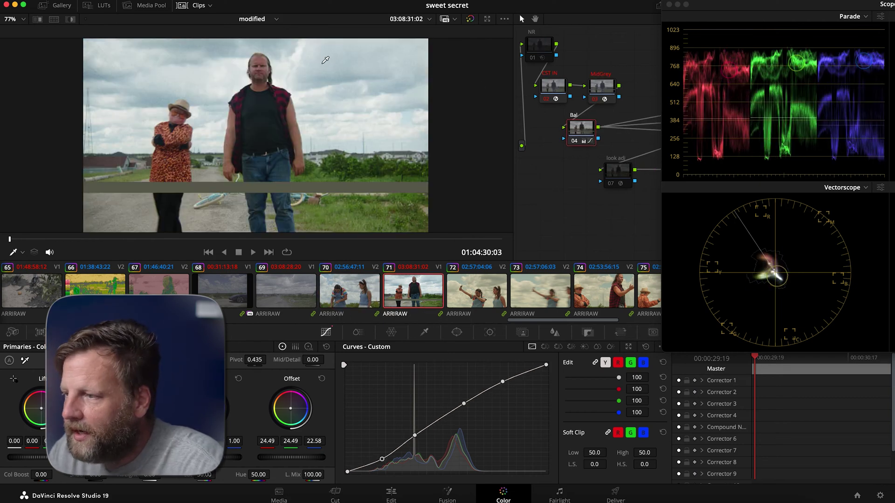
Lower clip 71's red Offset from 24.49 to 24.09 and check it against clip 70
{"action": "left_click", "coordinate": [366, 295]}
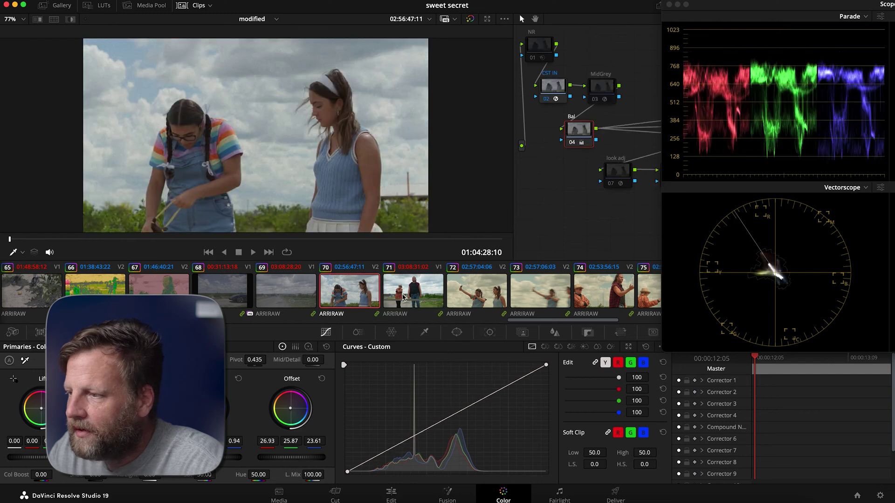
{"action": "left_click", "coordinate": [404, 297]}
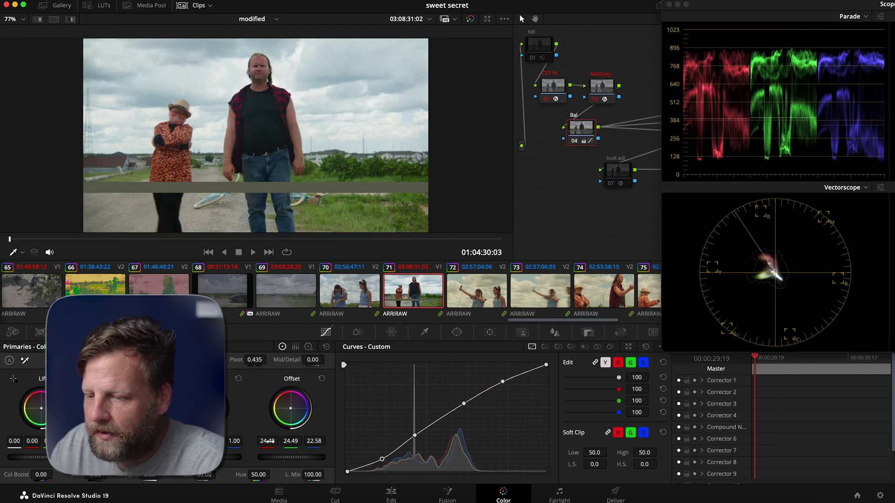
{"action": "left_click_drag", "start_coordinate": [267, 441], "coordinate": [267, 441]}
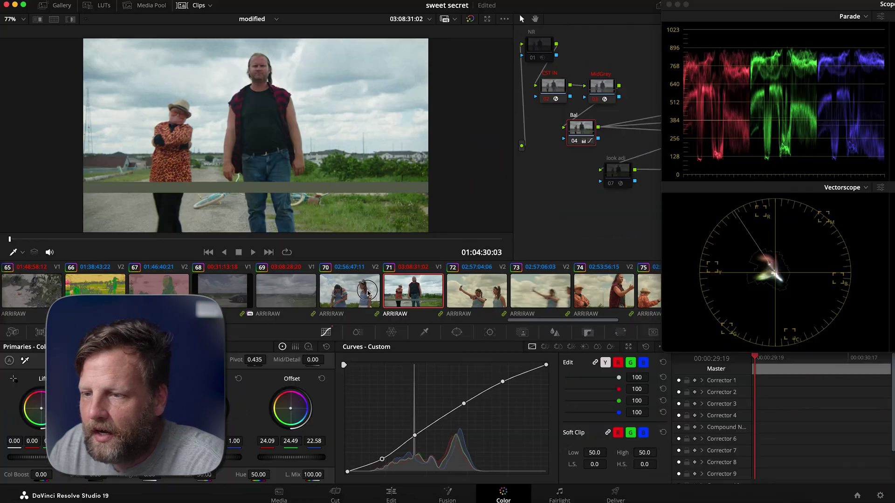
{"action": "left_click", "coordinate": [669, 44]}
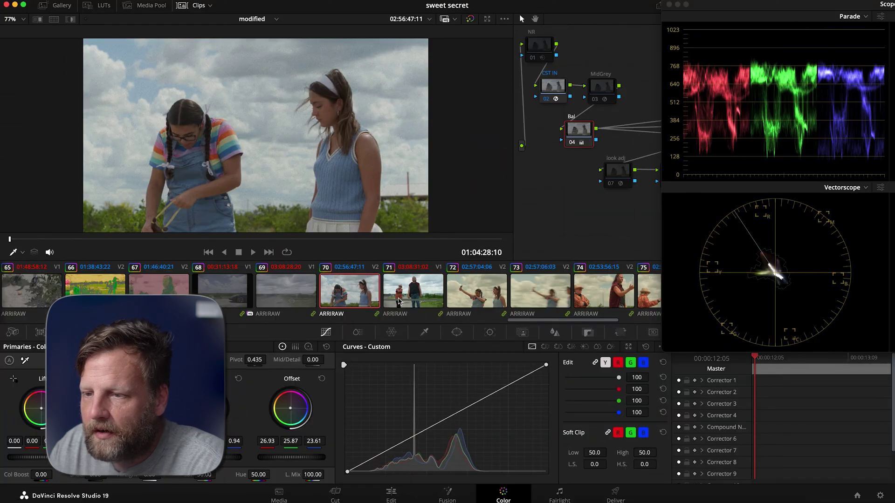
{"action": "left_click", "coordinate": [399, 301]}
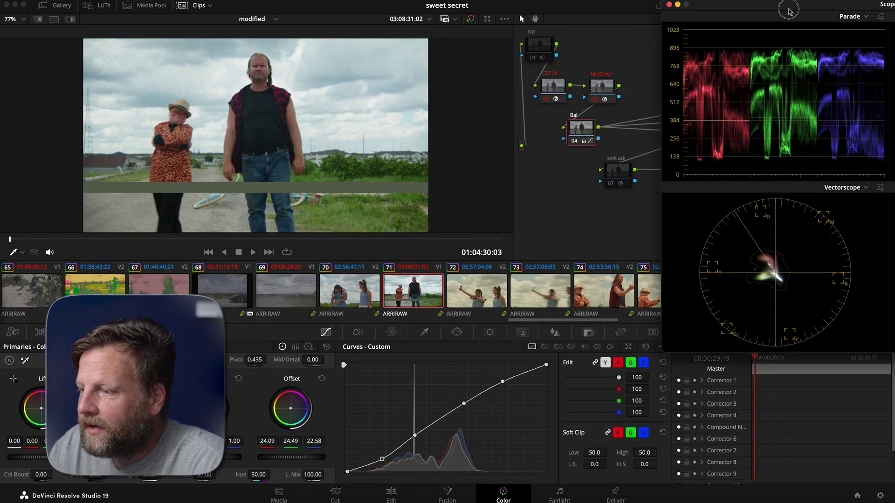
Compare clip 71's MidGrey and Bal nodes with clip 70 by flipping between the two clips
{"action": "left_click_drag", "start_coordinate": [789, 11], "coordinate": [709, 190]}
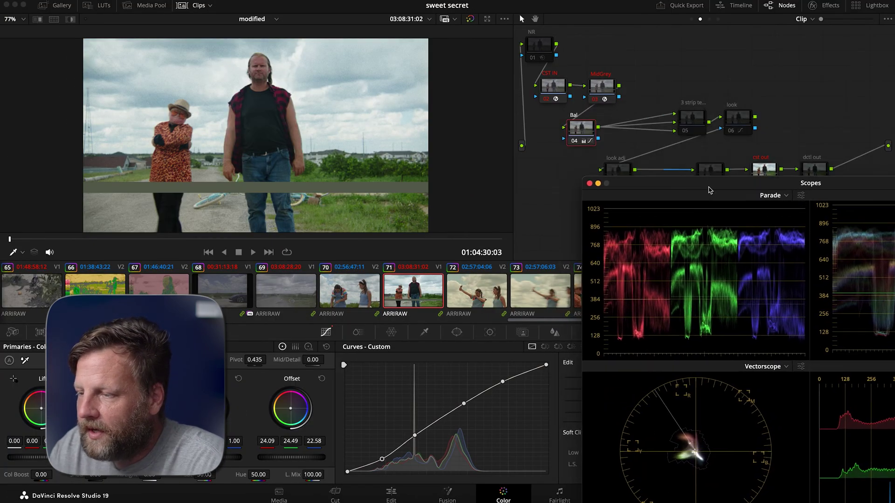
{"action": "left_click", "coordinate": [606, 93]}
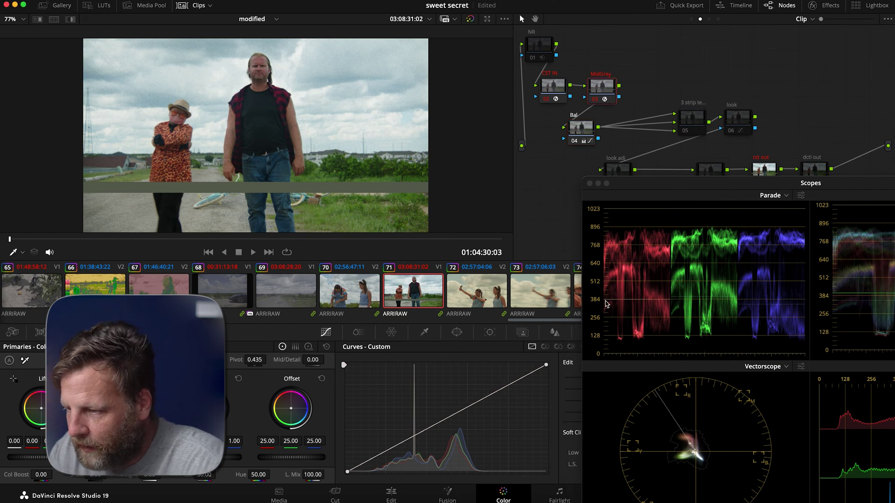
{"action": "left_click", "coordinate": [378, 294]}
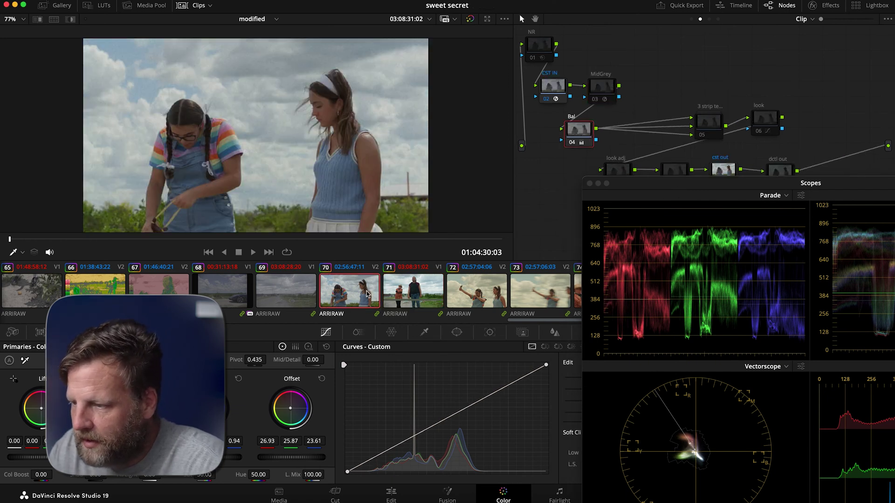
{"action": "left_click", "coordinate": [608, 94]}
{"action": "left_click", "coordinate": [579, 130]}
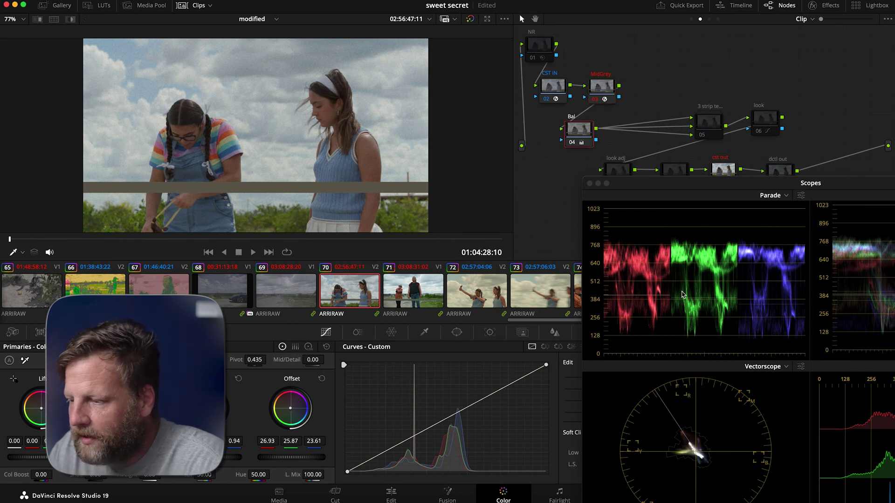
{"action": "left_click", "coordinate": [424, 287]}
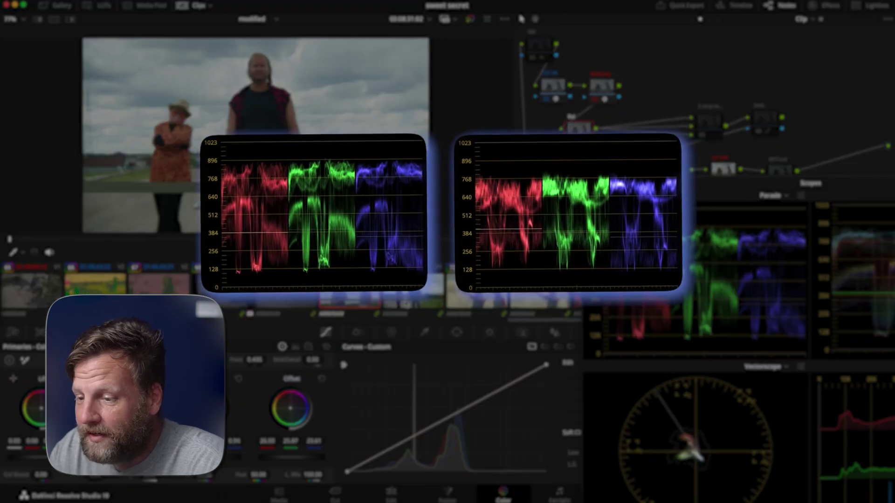
{"action": "left_click", "coordinate": [370, 296]}
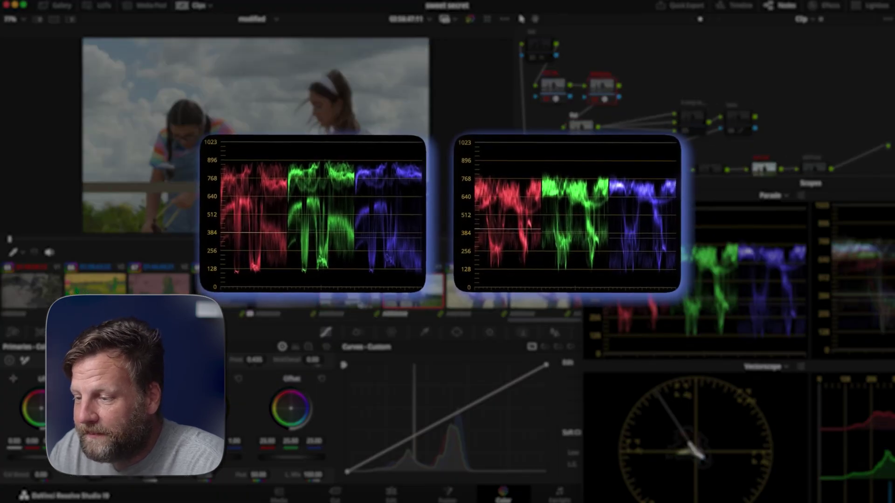
{"action": "left_click", "coordinate": [410, 289]}
{"action": "left_click", "coordinate": [350, 289]}
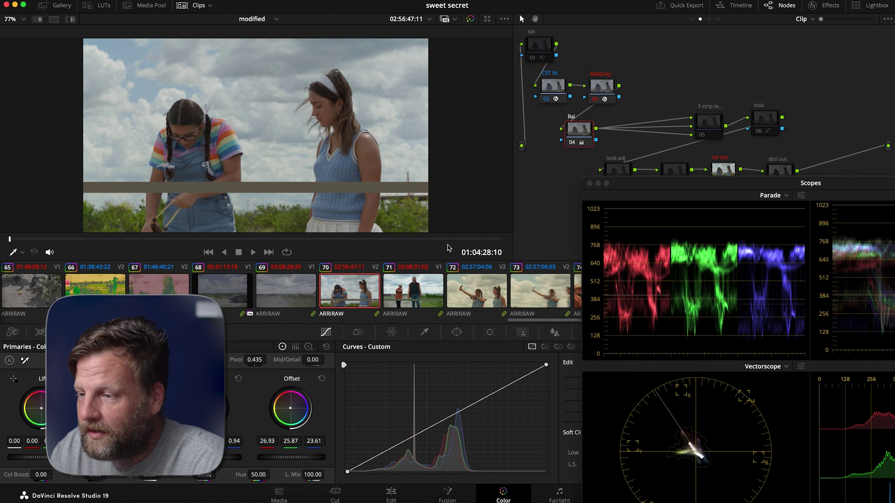
{"action": "key", "text": "Down"}
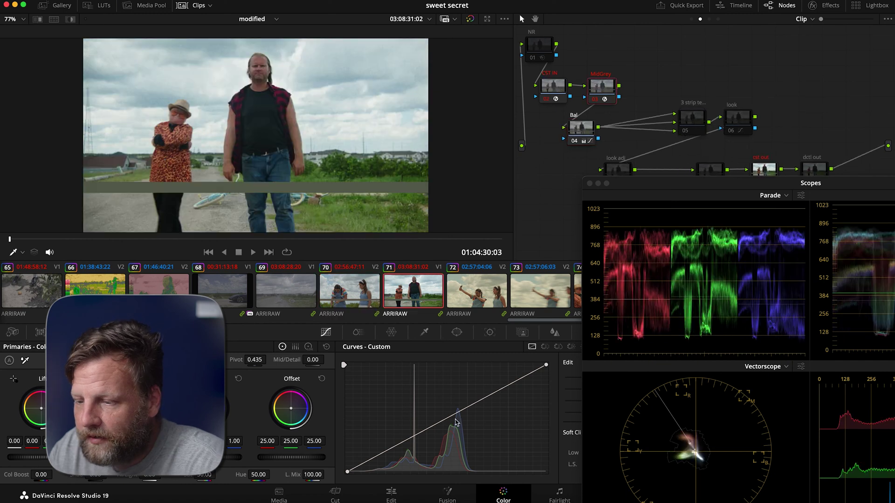
Brighten clip 71's midtones and lower its highlights on the Bal curve, checking against clip 70
{"action": "left_click", "coordinate": [574, 139]}
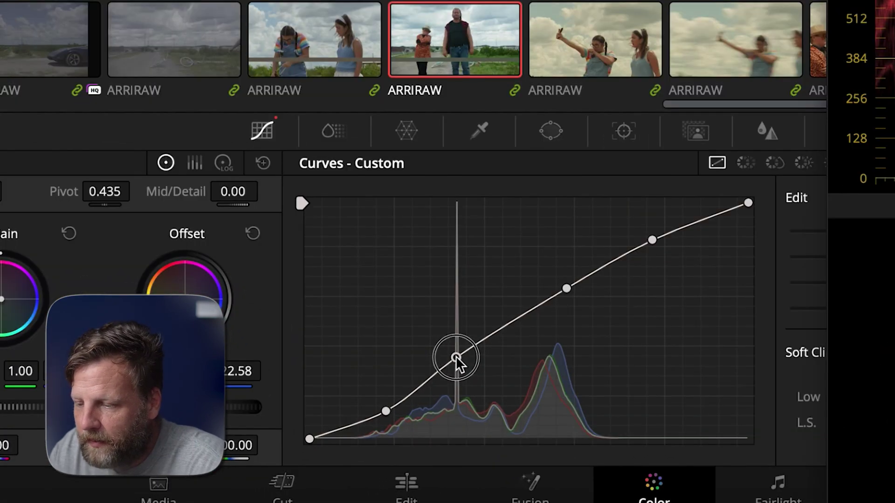
{"action": "mouse_move", "coordinate": [456, 358]}
{"action": "left_mouse_down"}
{"action": "mouse_move", "coordinate": [458, 350]}
{"action": "mouse_move", "coordinate": [459, 361]}
{"action": "left_mouse_up"}
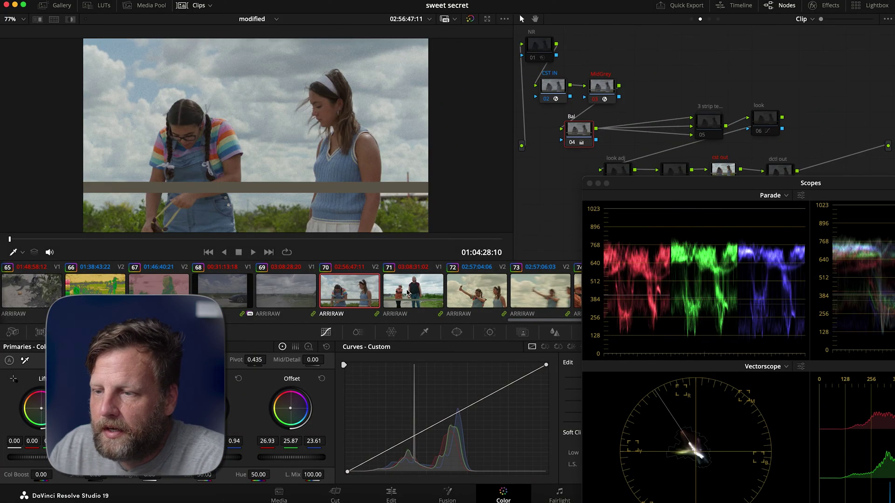
{"action": "left_click", "coordinate": [352, 303]}
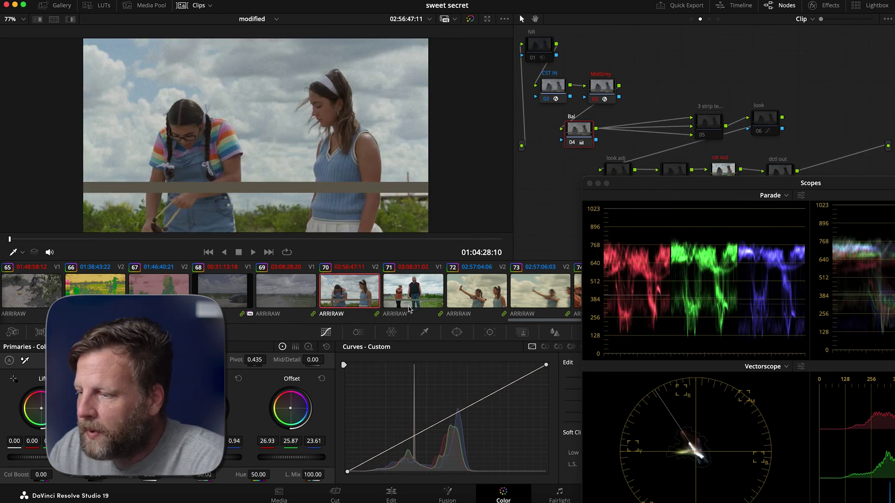
{"action": "left_click", "coordinate": [414, 308]}
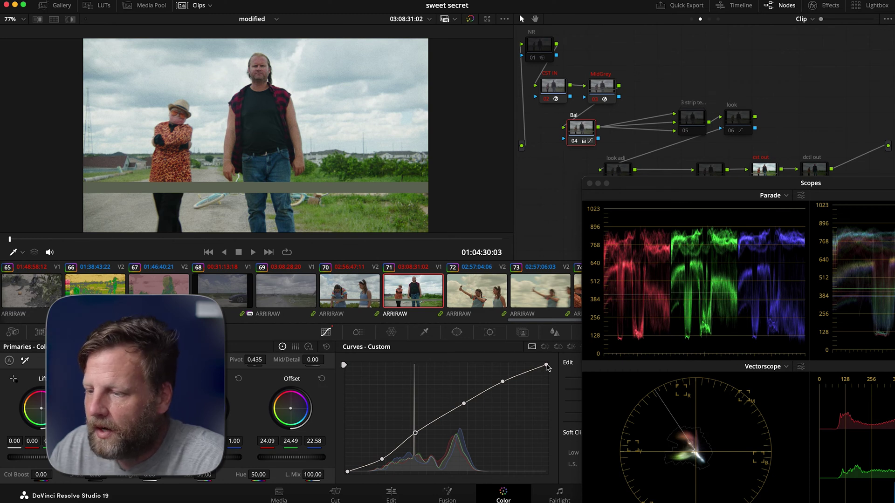
{"action": "left_click_drag", "start_coordinate": [546, 366], "coordinate": [546, 371]}
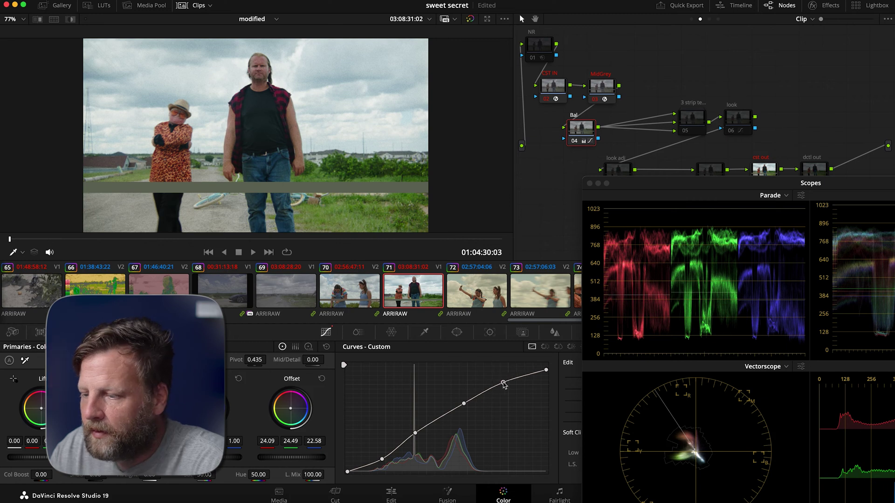
{"action": "left_click_drag", "start_coordinate": [464, 404], "coordinate": [465, 403]}
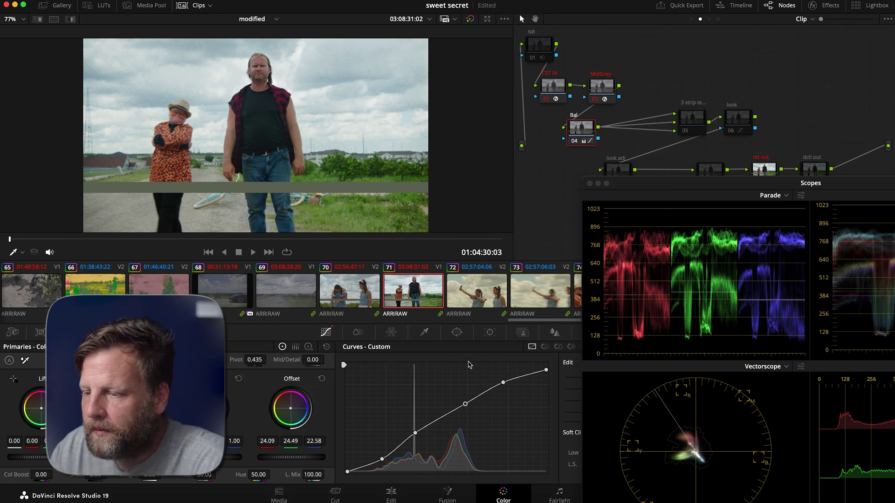
{"action": "left_click", "coordinate": [369, 291]}
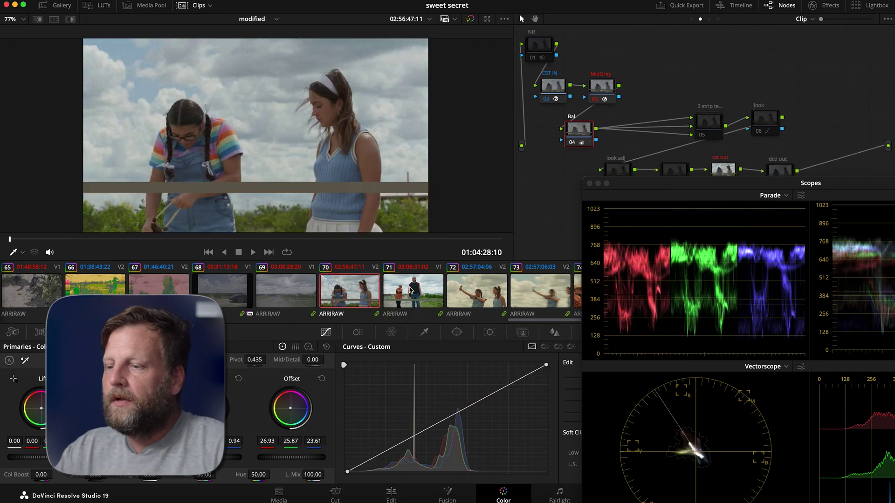
{"action": "left_click", "coordinate": [391, 286]}
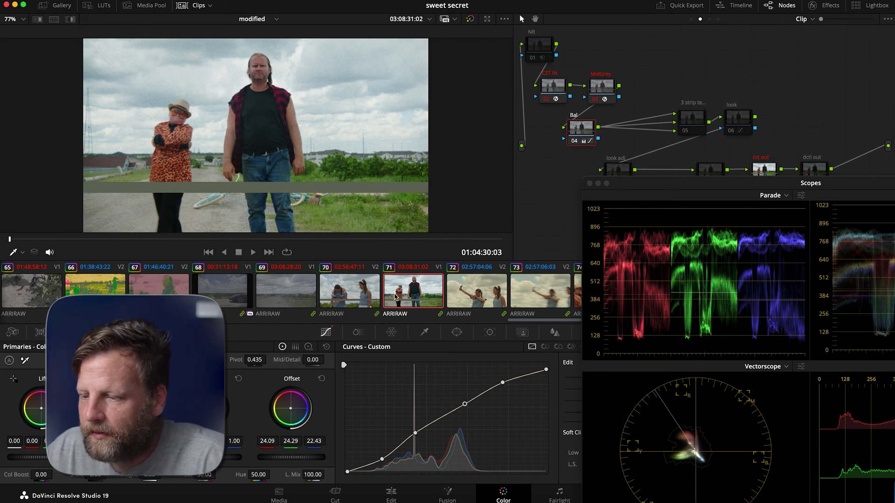
{"action": "left_click", "coordinate": [351, 293]}
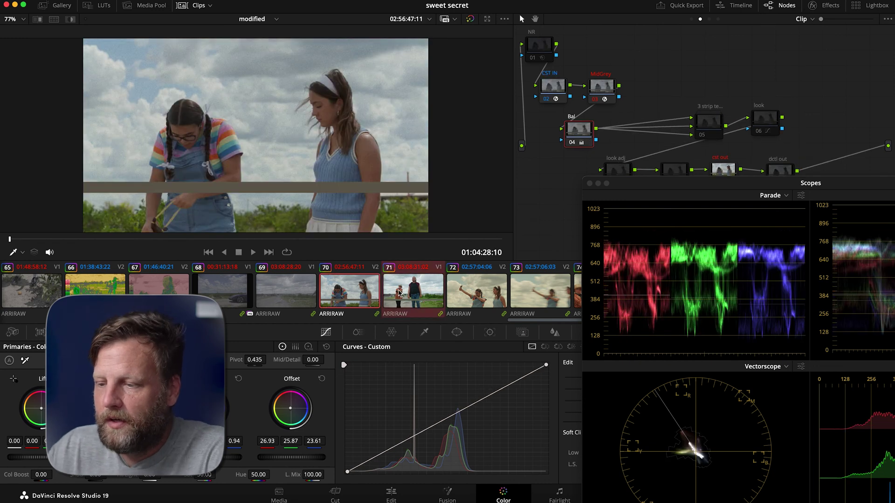
{"action": "left_click", "coordinate": [54, 19]}
Show the selected clips side by side in the split-screen viewer
{"action": "left_click", "coordinate": [45, 36]}
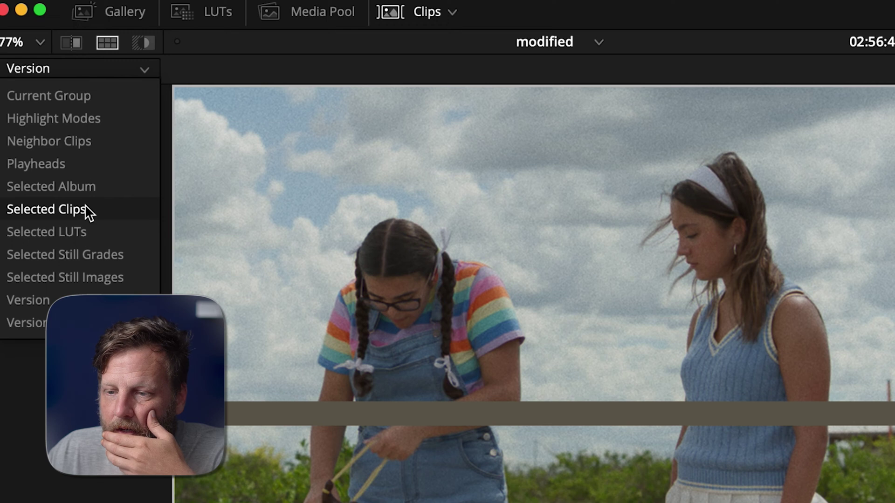
{"action": "left_click", "coordinate": [85, 208]}
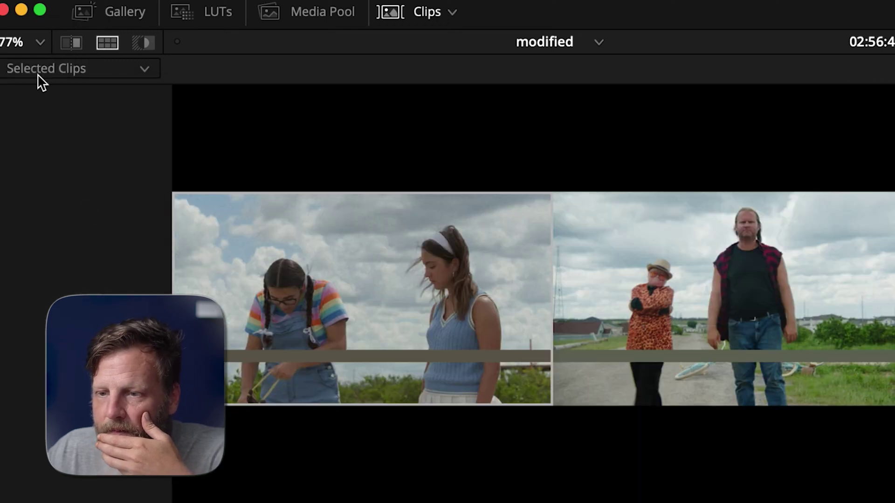
{"action": "left_click", "coordinate": [75, 42]}
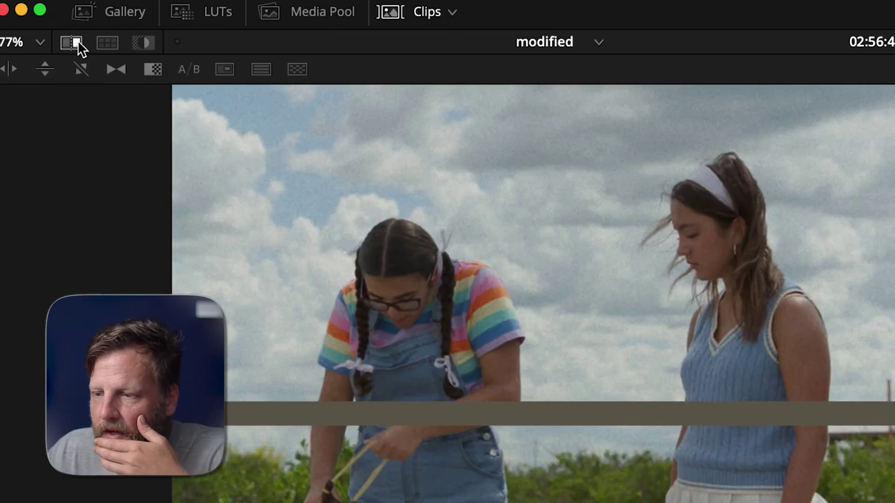
{"action": "left_click", "coordinate": [138, 42]}
{"action": "left_click", "coordinate": [144, 44]}
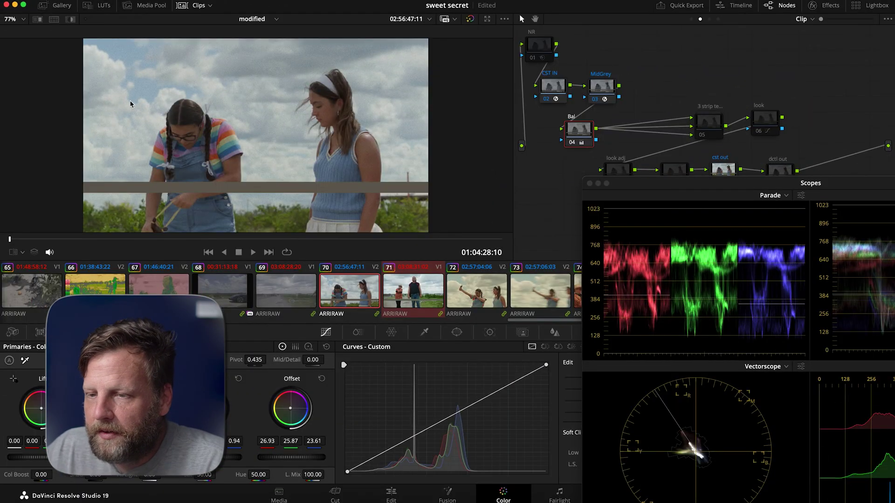
{"action": "left_click", "coordinate": [54, 18]}
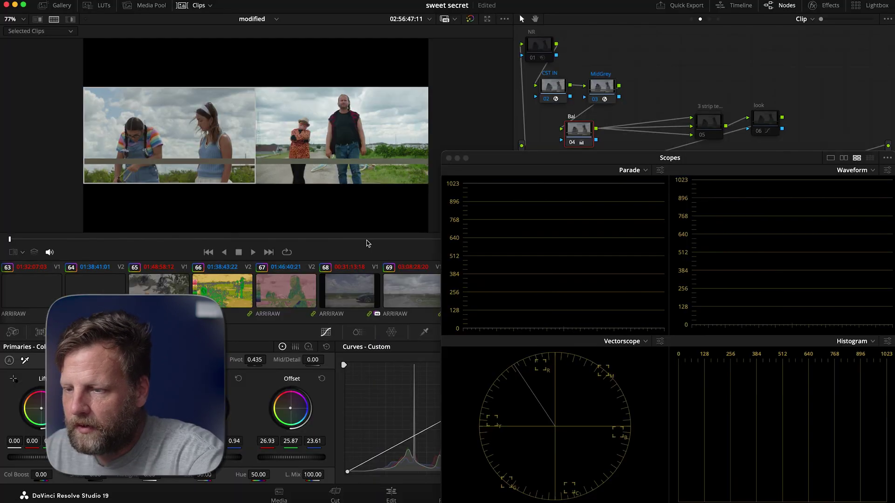
Move the scopes off the node tree and select the dctl out and MidGrey nodes
{"action": "left_click_drag", "start_coordinate": [545, 163], "coordinate": [582, 279]}
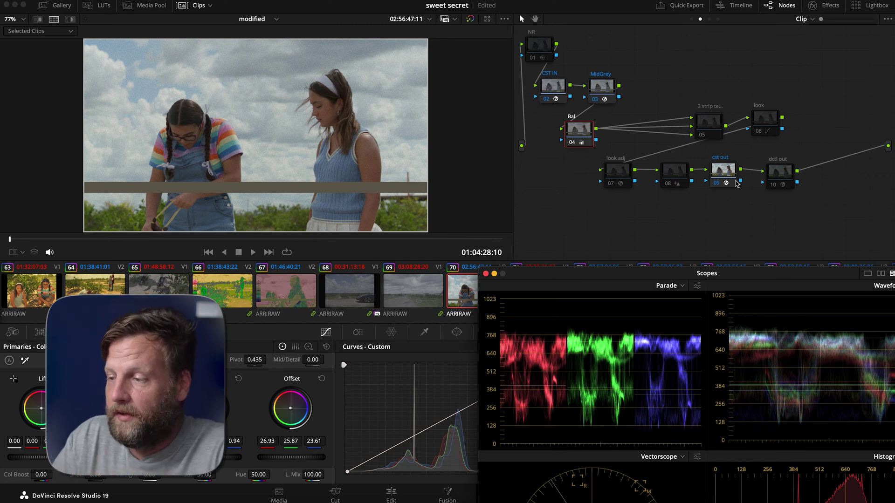
{"action": "left_click", "coordinate": [781, 176]}
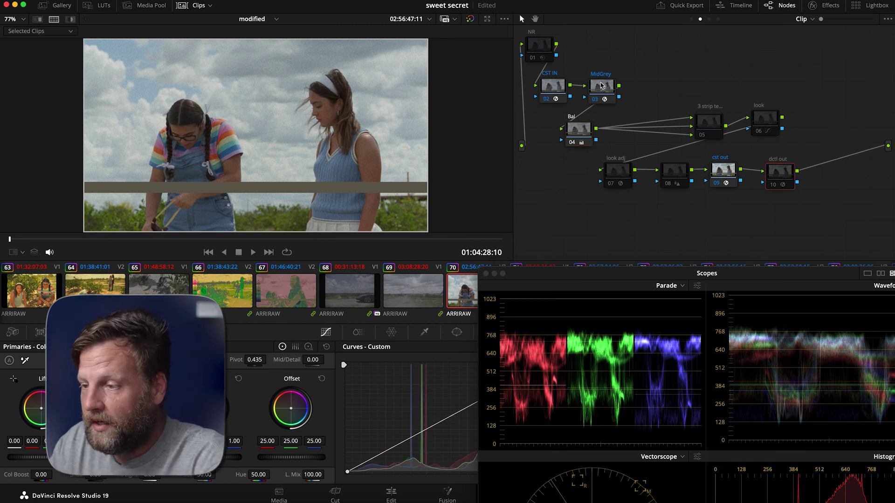
{"action": "left_click", "coordinate": [601, 86]}
Disable the MidGrey node and enable the dctl out node's false colour view
{"action": "key", "text": "ctrl+d"}
{"action": "left_click", "coordinate": [782, 174]}
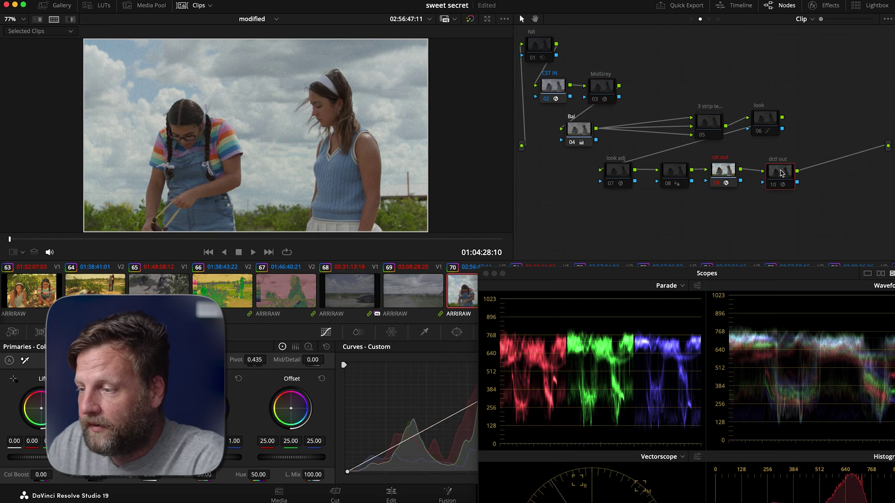
{"action": "key", "text": "ctrl+d"}
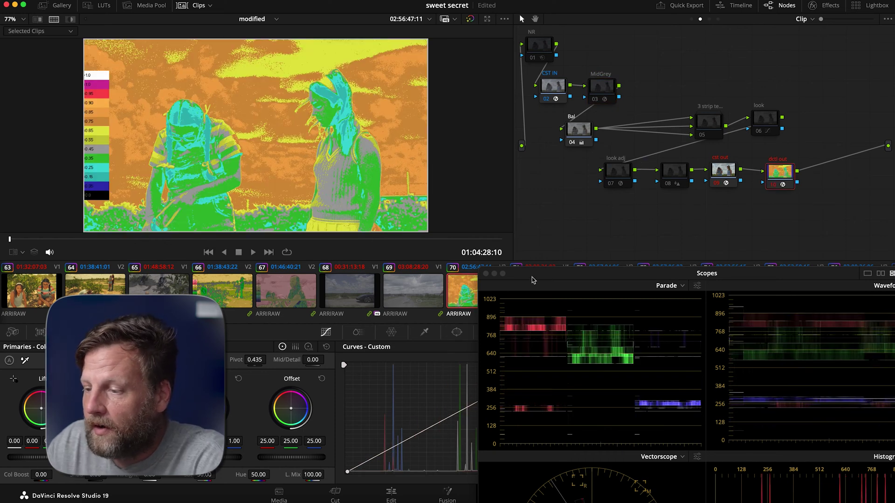
{"action": "left_click_drag", "start_coordinate": [533, 281], "coordinate": [552, 339]}
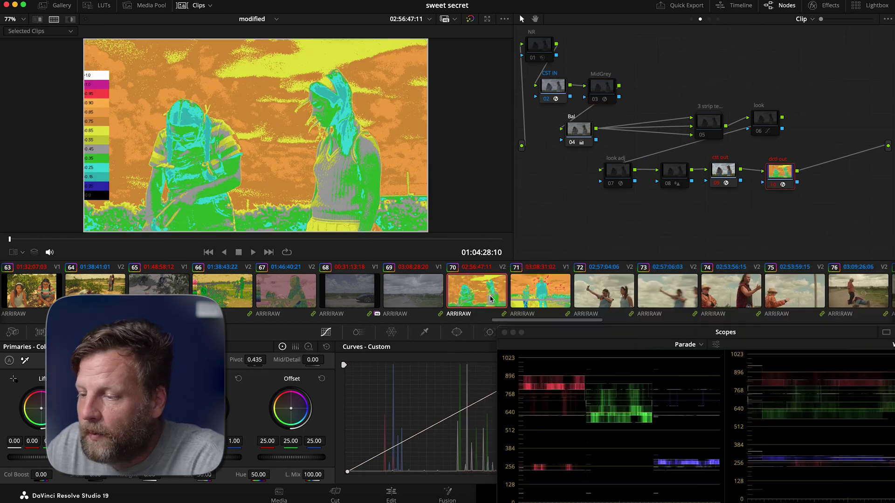
Flip between clips 71 and 70 to compare their exposure in false colour
{"action": "left_click", "coordinate": [539, 298]}
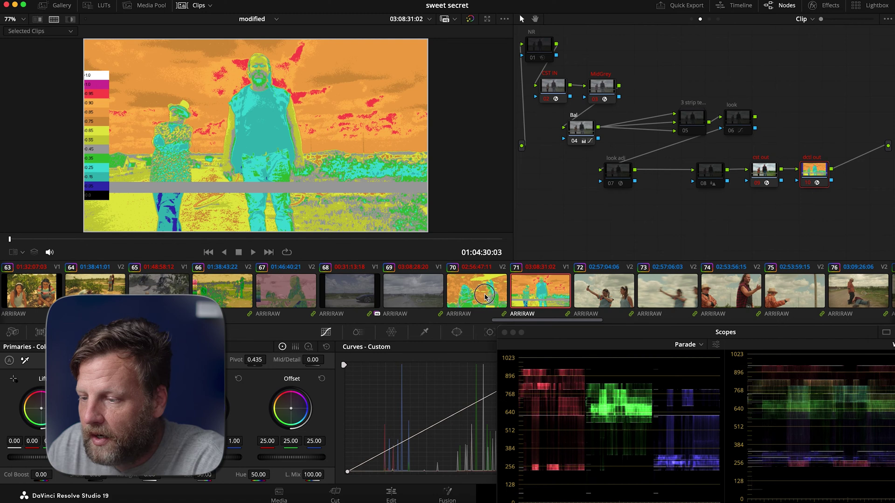
{"action": "left_click", "coordinate": [485, 298]}
{"action": "left_click", "coordinate": [536, 294]}
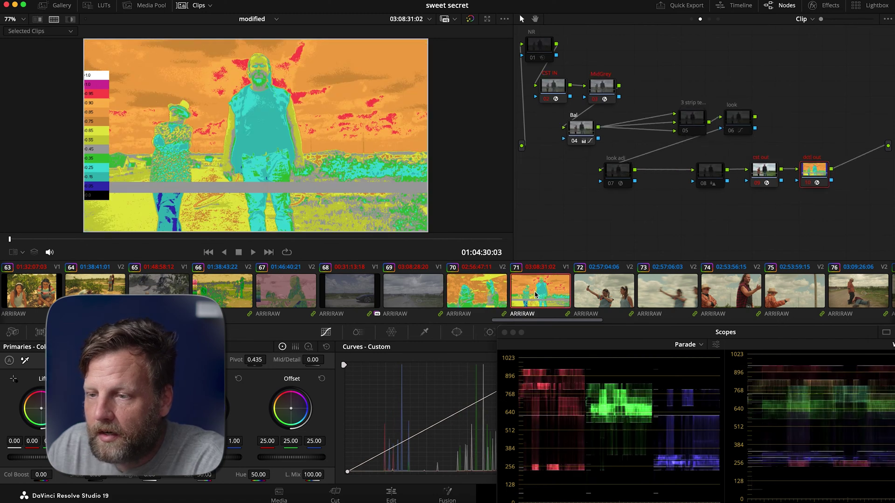
{"action": "left_click", "coordinate": [484, 294]}
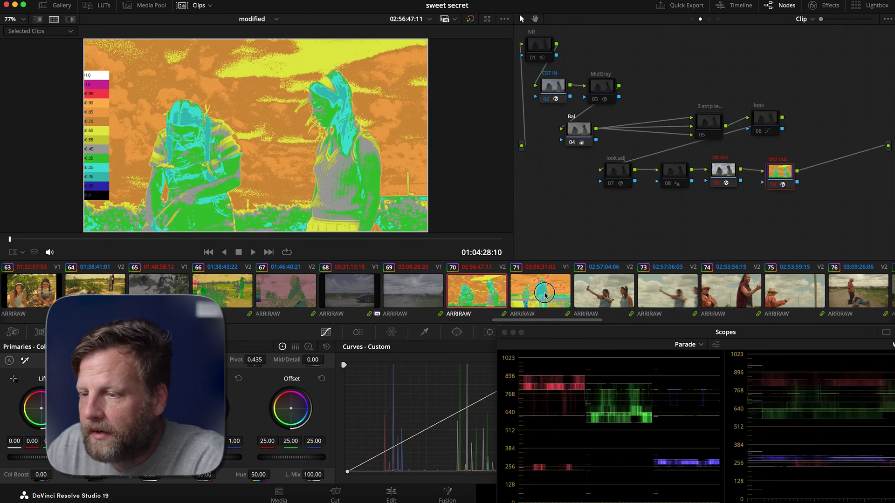
{"action": "left_click", "coordinate": [543, 292]}
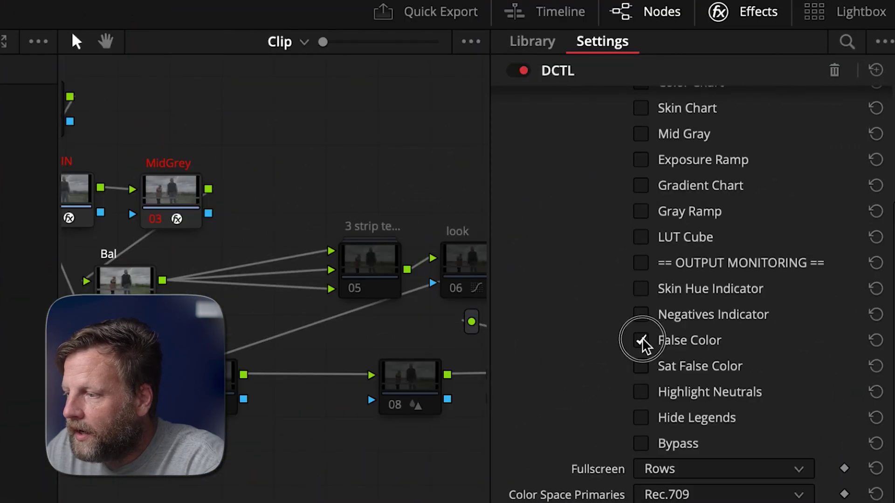
In the dctl out settings, turn off False Color and turn on the Skin Hue Indicator
{"action": "left_click", "coordinate": [778, 155]}
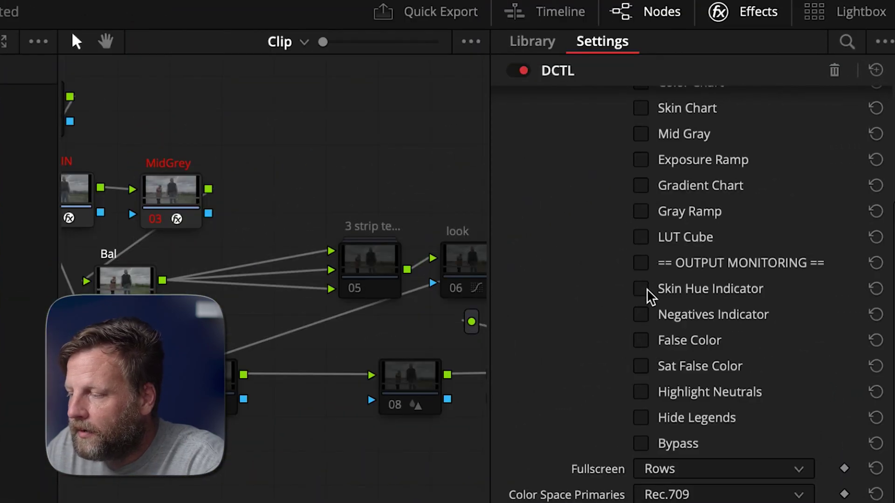
{"action": "left_click", "coordinate": [642, 290]}
{"action": "left_click", "coordinate": [641, 340]}
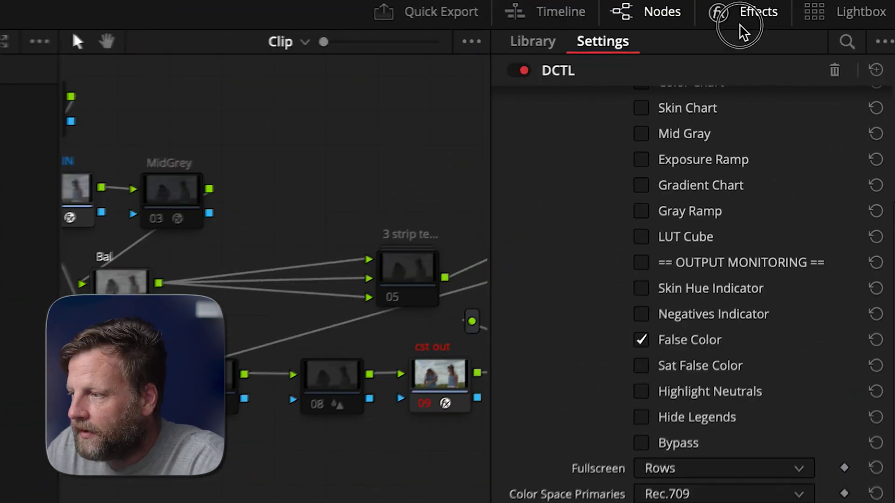
{"action": "left_click", "coordinate": [740, 24]}
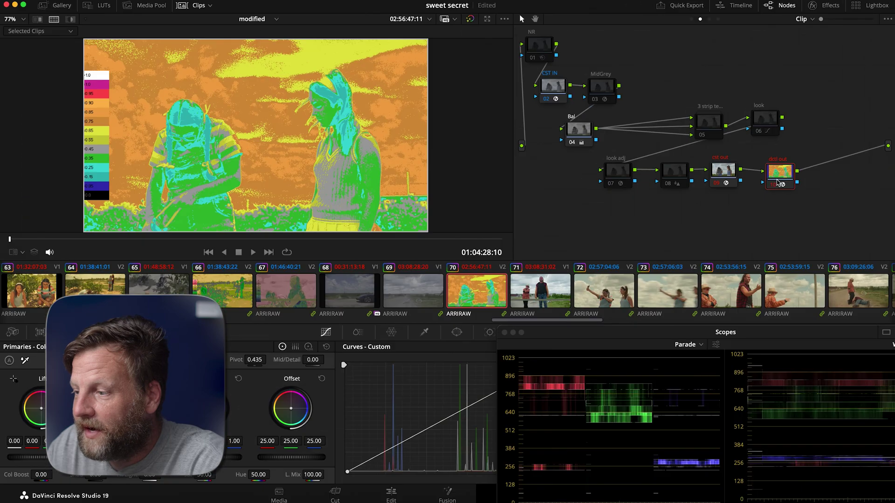
{"action": "left_click", "coordinate": [778, 183]}
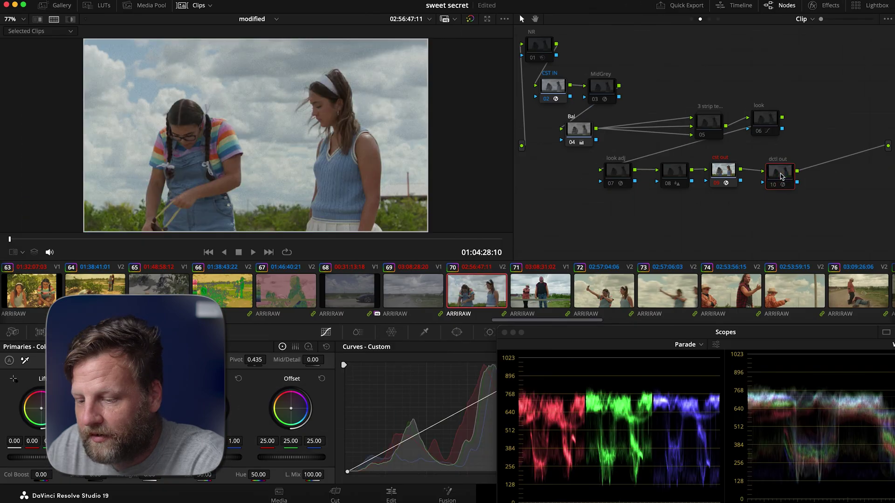
{"action": "left_click", "coordinate": [777, 183]}
{"action": "left_click", "coordinate": [825, 5]}
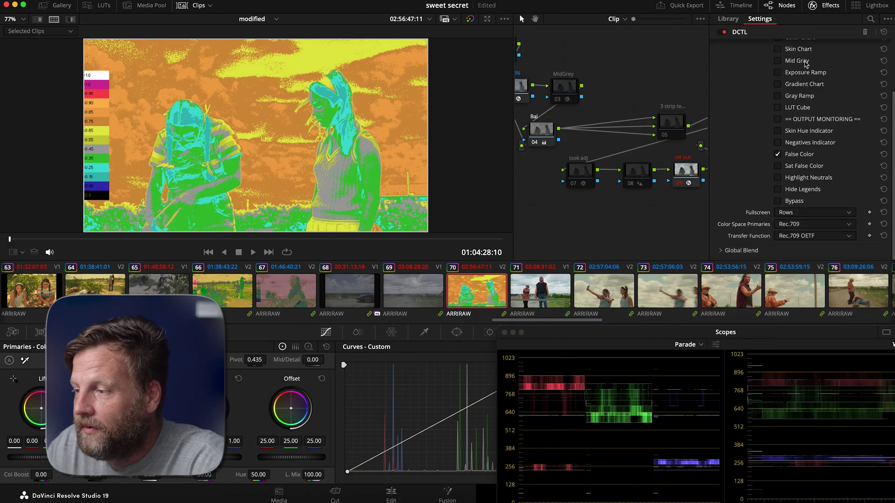
{"action": "left_click", "coordinate": [777, 154]}
{"action": "left_click", "coordinate": [778, 131]}
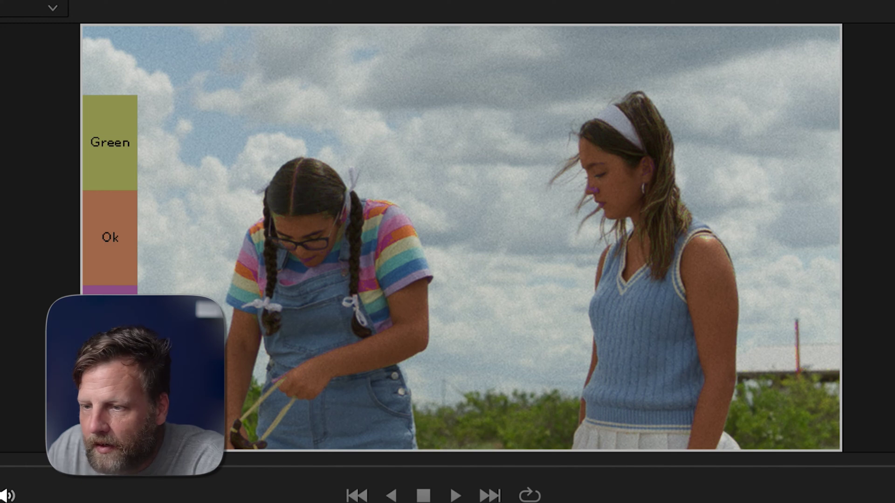
Lower clip 71's Bal red offset to 23.85 and compare its skin hues with clip 70
{"action": "left_click", "coordinate": [542, 302]}
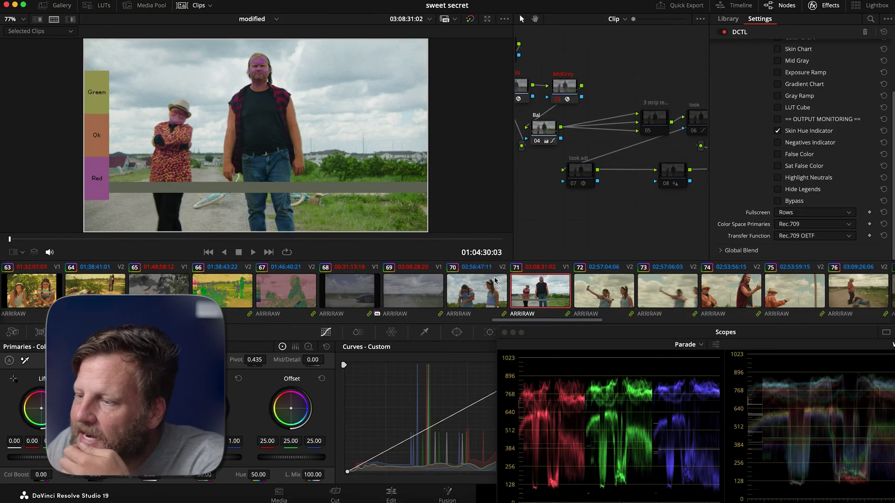
{"action": "left_click", "coordinate": [550, 129]}
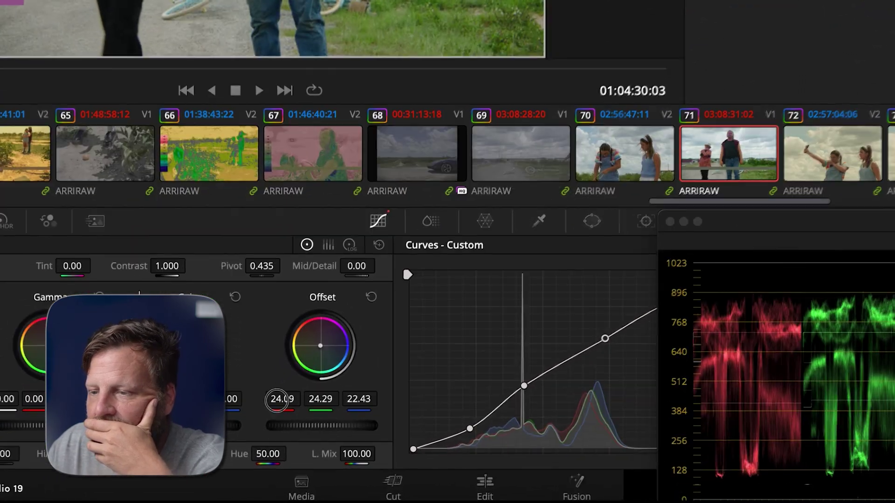
{"action": "left_click_drag", "start_coordinate": [266, 441], "coordinate": [263, 442]}
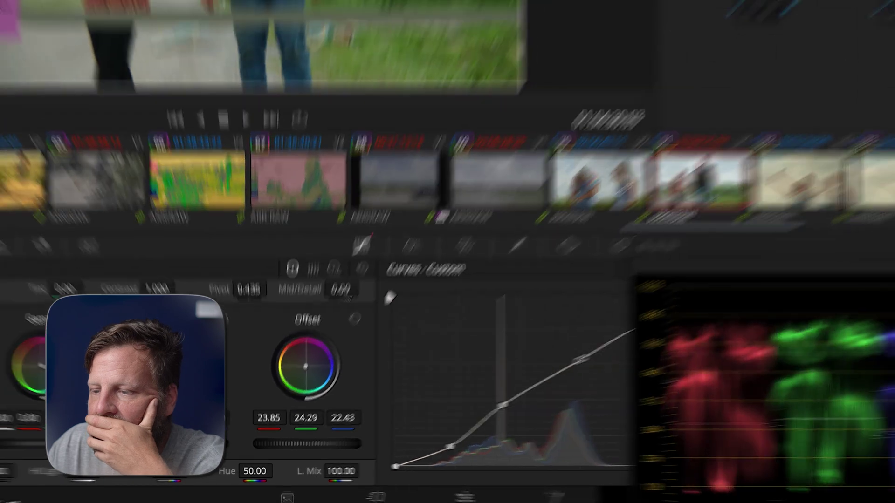
{"action": "left_click", "coordinate": [650, 160]}
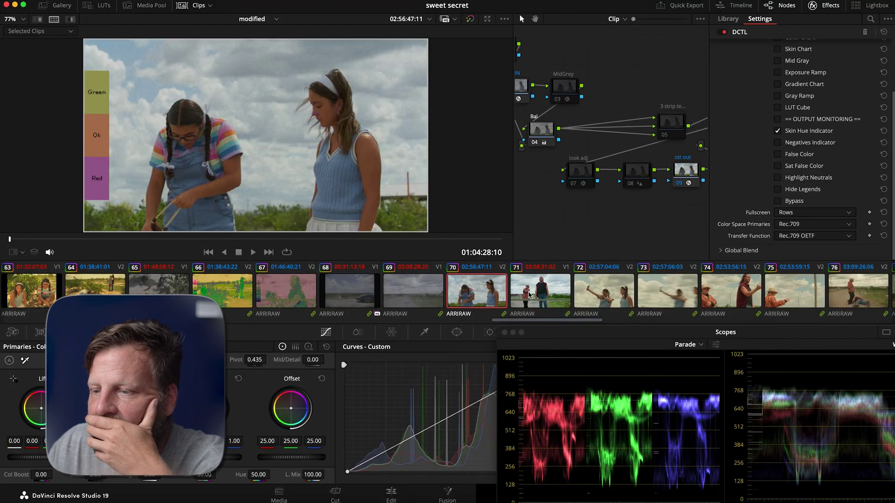
{"action": "left_click", "coordinate": [531, 294]}
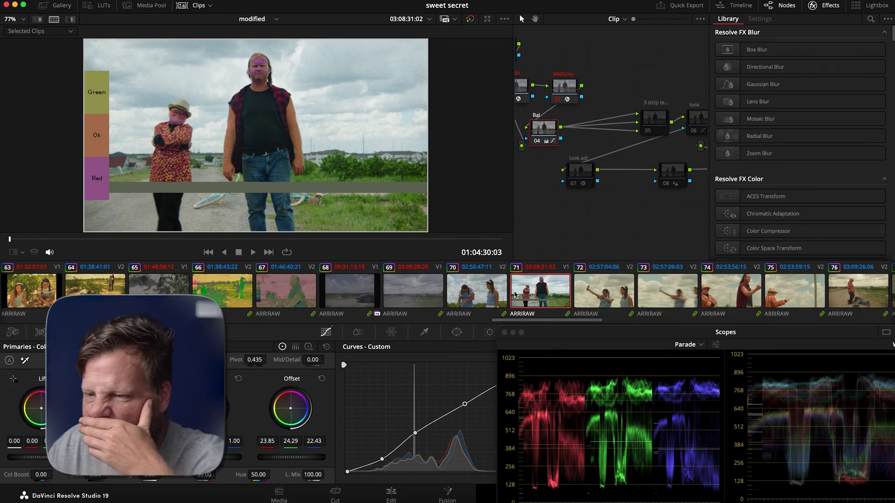
{"action": "left_click", "coordinate": [813, 6]}
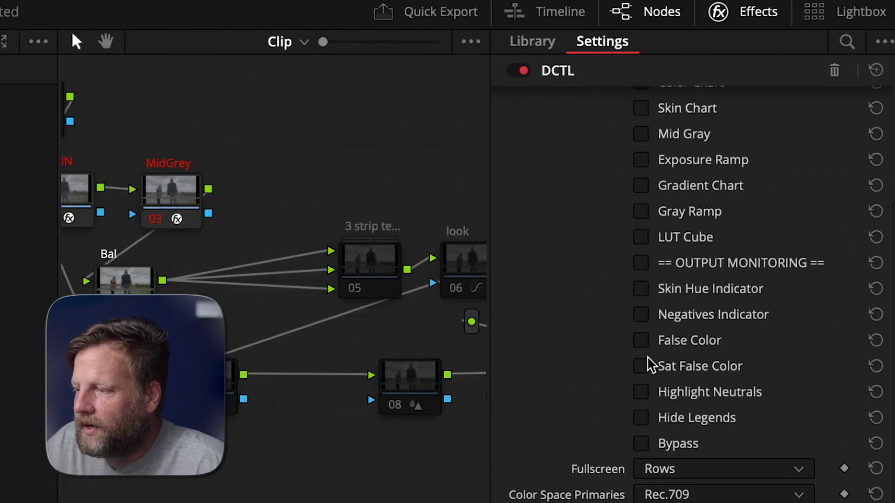
Replace the Skin Hue Indicator with Sat False Color in the dctl out settings and view clip 71
{"action": "left_click", "coordinate": [649, 366]}
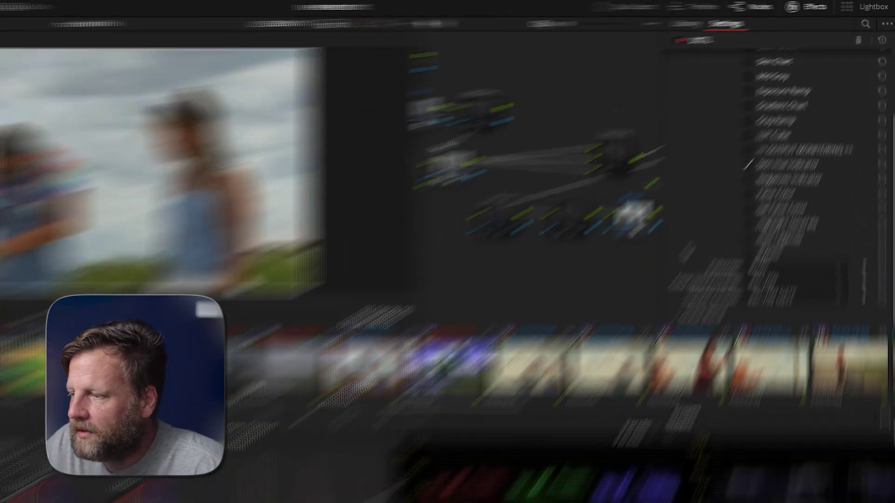
{"action": "left_click", "coordinate": [763, 10]}
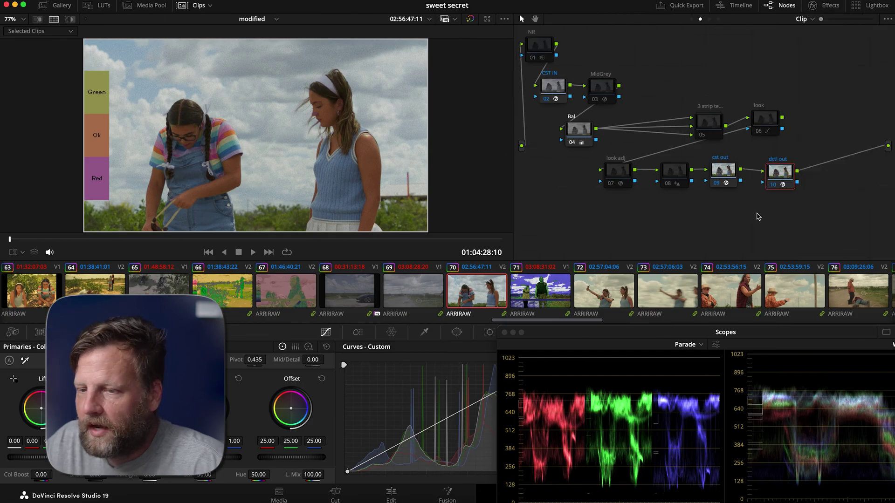
{"action": "left_click", "coordinate": [830, 6]}
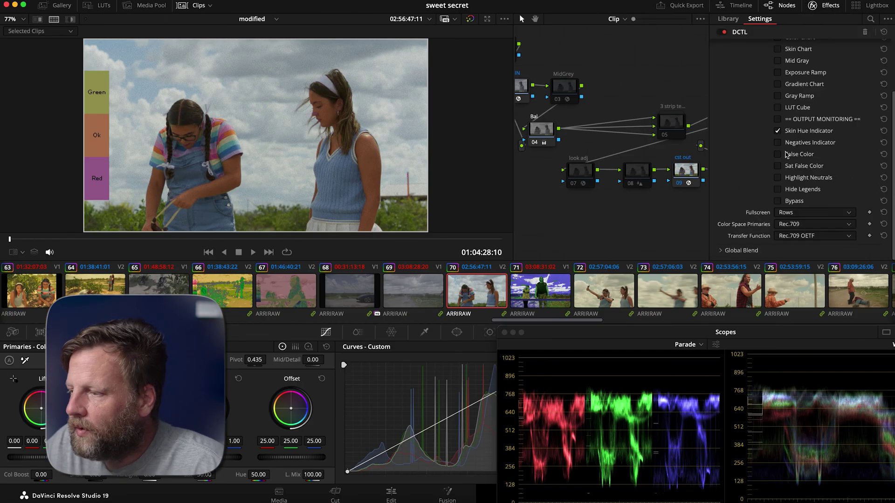
{"action": "left_click", "coordinate": [777, 131]}
{"action": "left_click", "coordinate": [777, 167]}
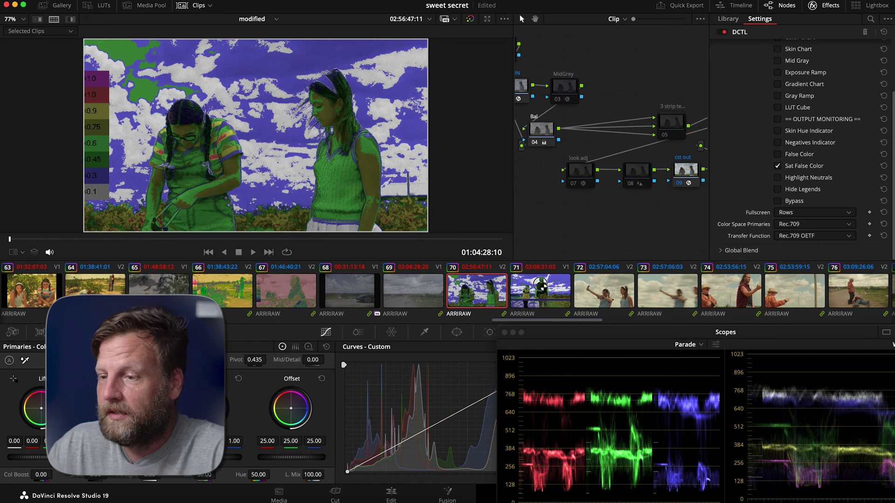
{"action": "left_click", "coordinate": [540, 285]}
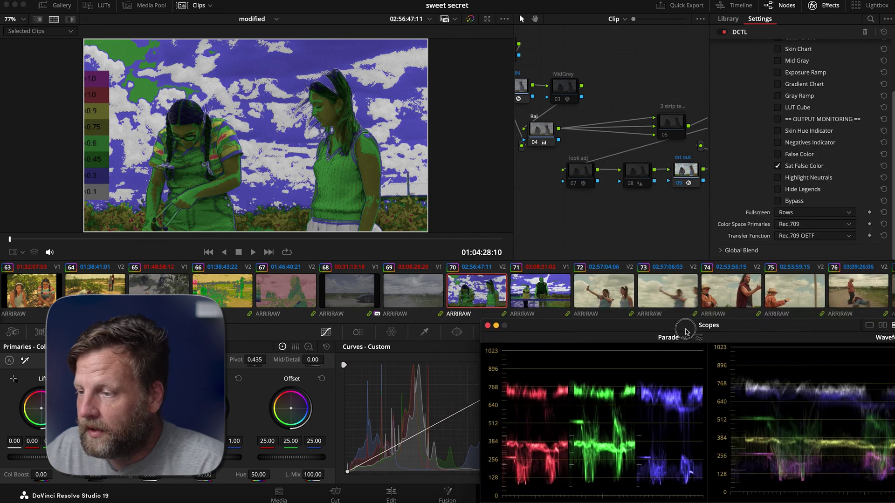
On clip 70, disable the false-colour DCTL node, reposition the 3 strip node and disable look adj
{"action": "left_click", "coordinate": [817, 7]}
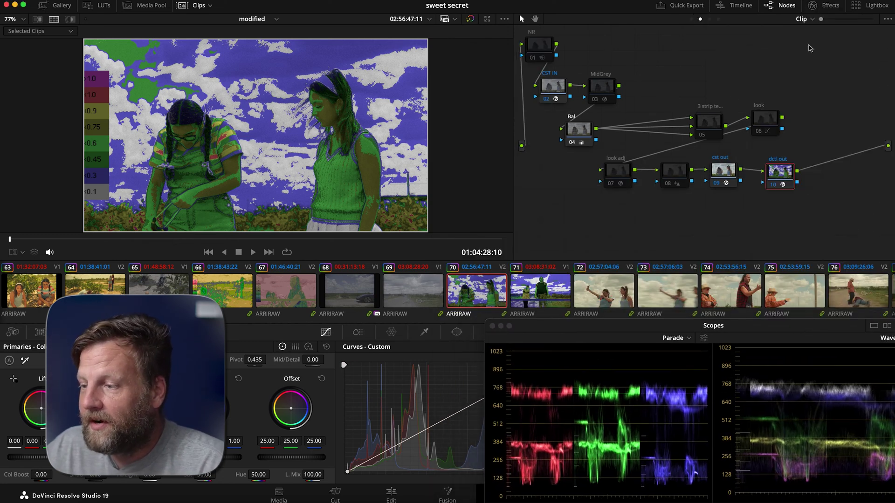
{"action": "key", "text": "ctrl+d"}
{"action": "left_click_drag", "start_coordinate": [704, 121], "coordinate": [642, 122]}
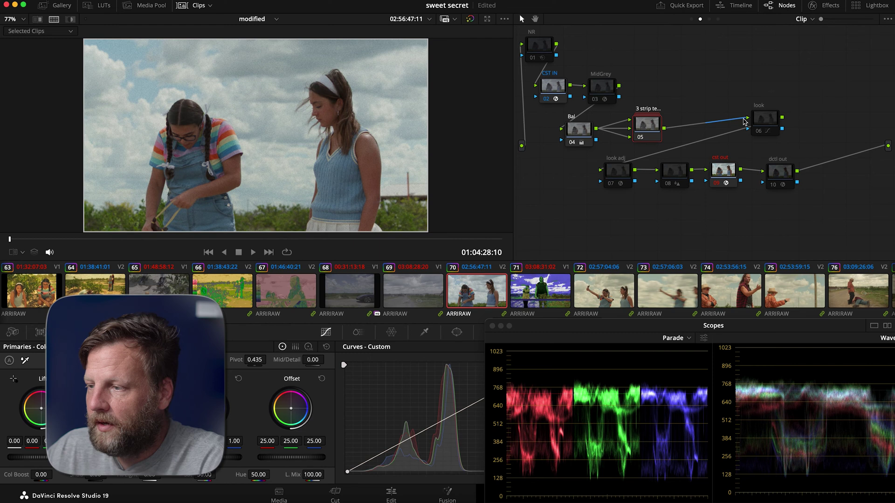
{"action": "left_click", "coordinate": [764, 122]}
{"action": "left_click", "coordinate": [617, 172]}
{"action": "key", "text": "ctrl+d"}
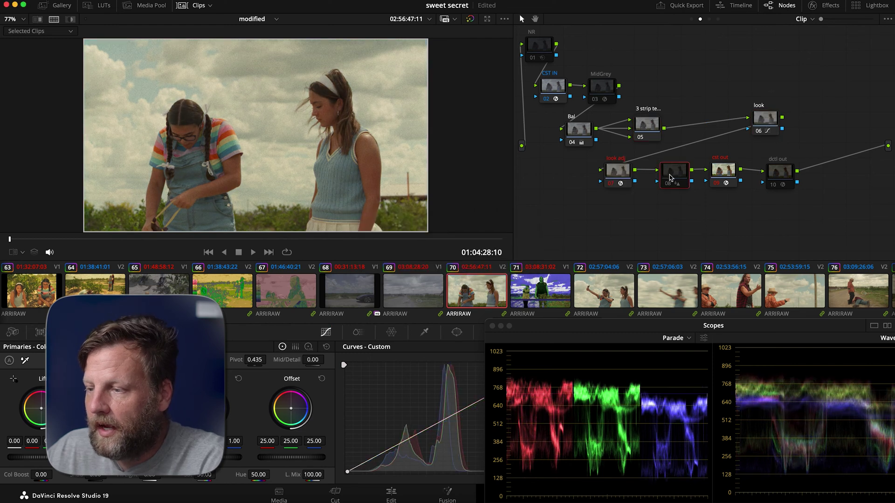
{"action": "left_click", "coordinate": [670, 178]}
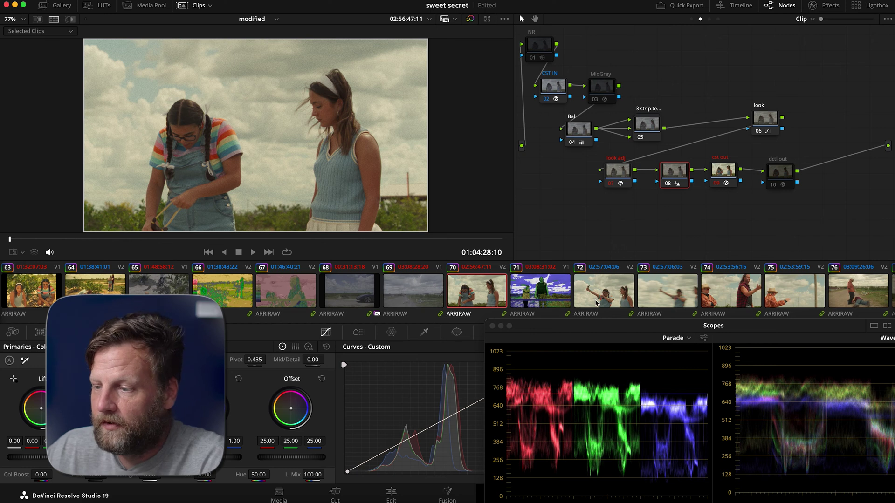
On clip 71, disable the false-colour node and rearrange the 3 strip and look nodes, comparing with clip 70
{"action": "key", "text": "Down"}
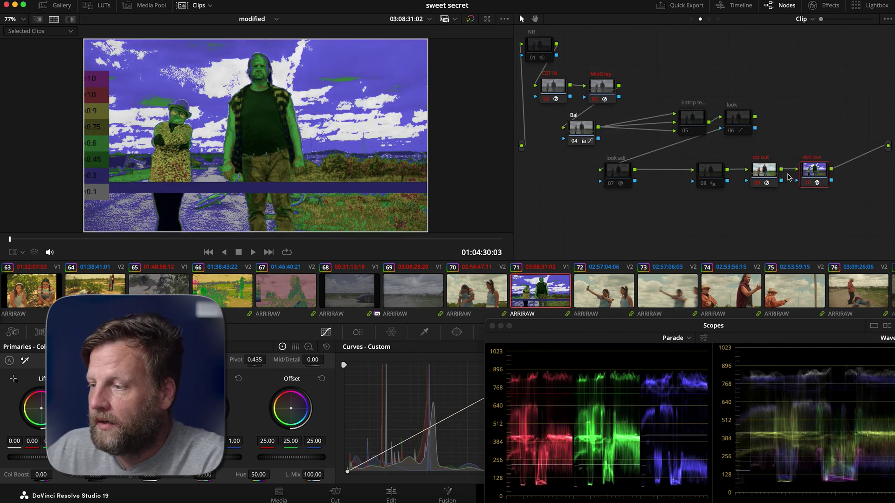
{"action": "key", "text": "ctrl+d"}
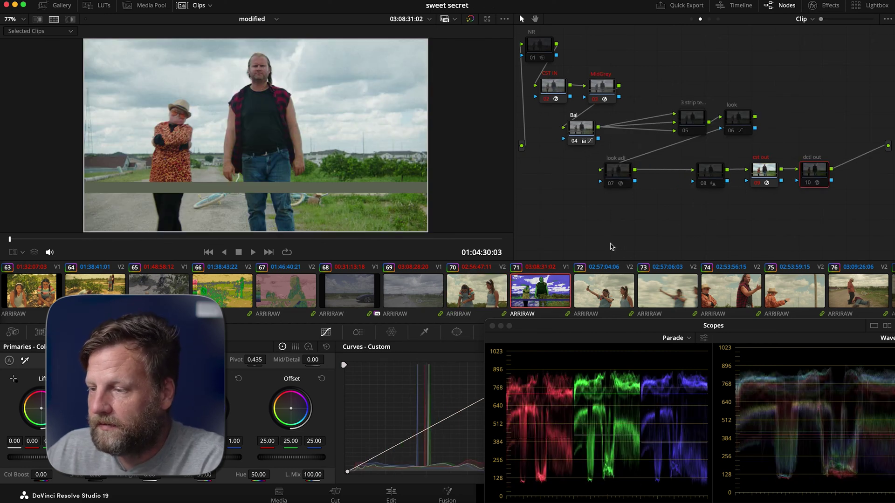
{"action": "left_click", "coordinate": [686, 122]}
{"action": "left_click_drag", "start_coordinate": [686, 122], "coordinate": [638, 126]}
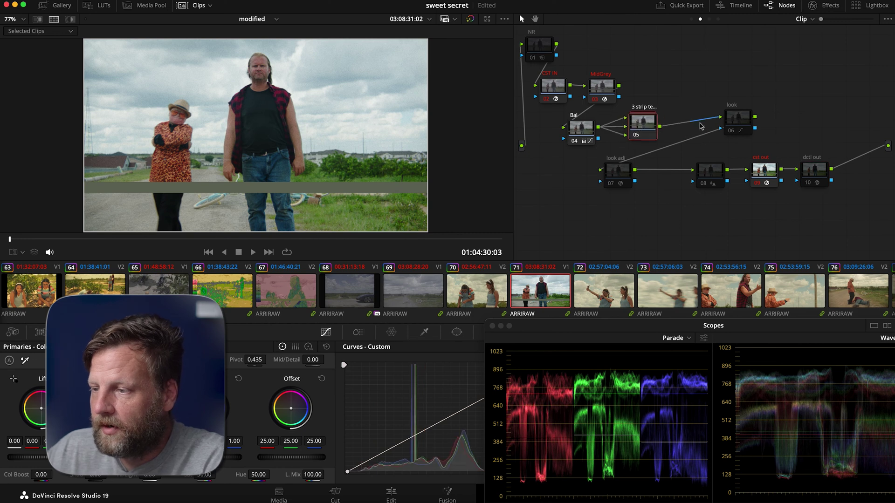
{"action": "left_click_drag", "start_coordinate": [741, 123], "coordinate": [706, 129]}
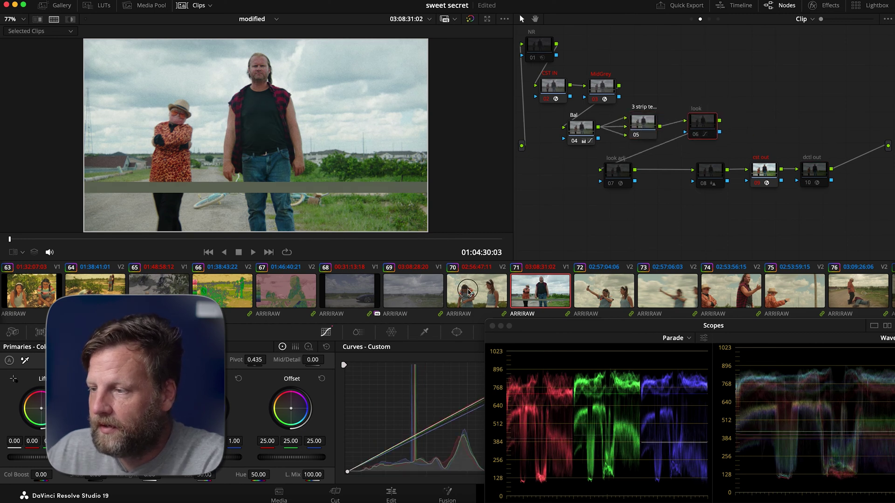
{"action": "left_click", "coordinate": [469, 291]}
{"action": "left_click", "coordinate": [554, 305]}
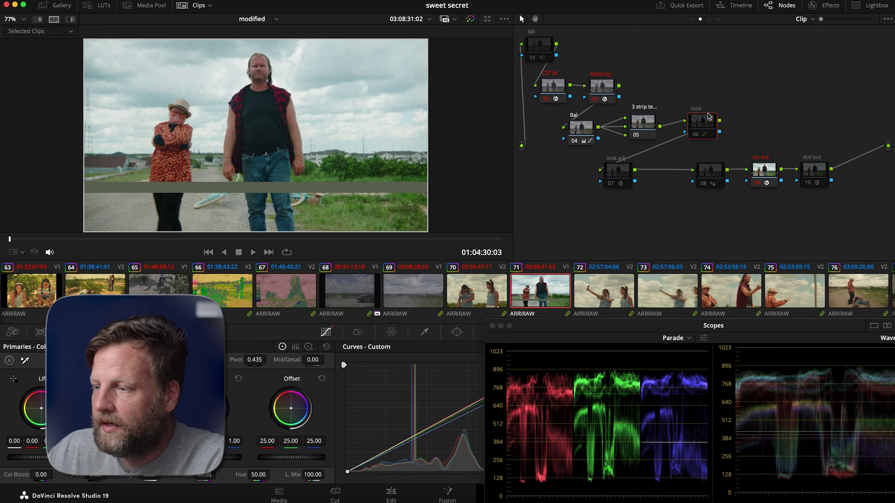
{"action": "left_click", "coordinate": [485, 291]}
{"action": "key", "text": "ctrl+z"}
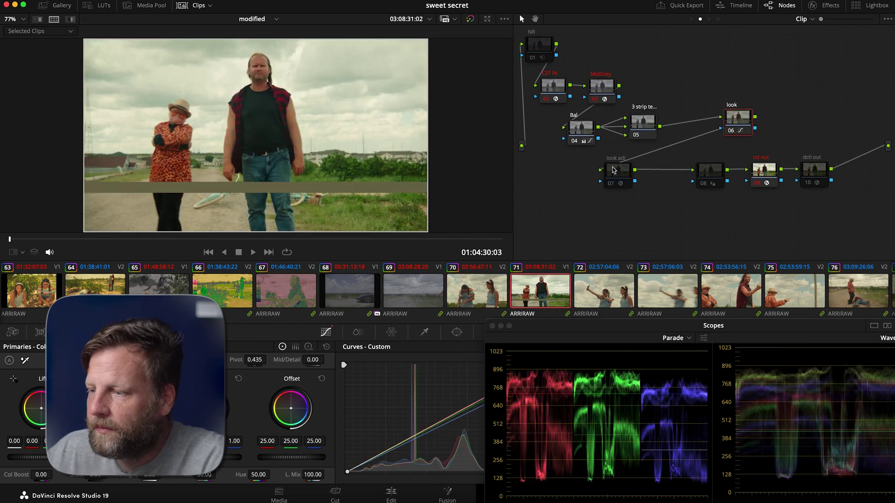
{"action": "left_click", "coordinate": [491, 277]}
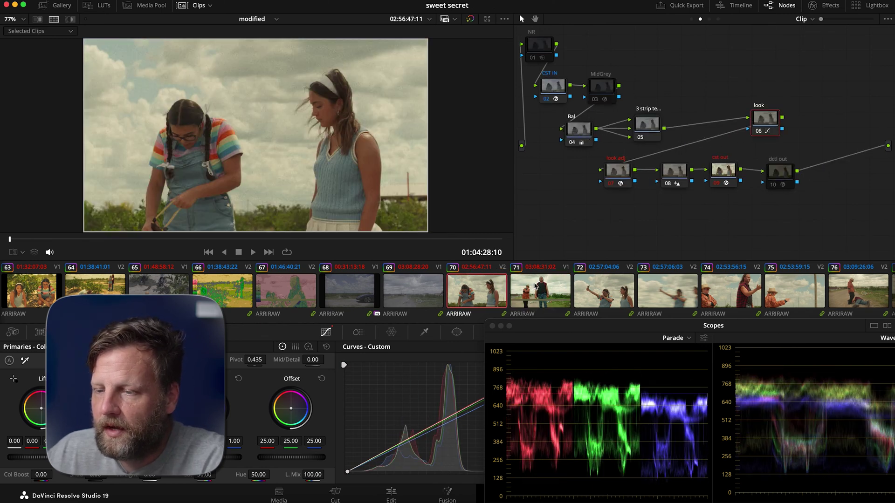
{"action": "left_click", "coordinate": [543, 286]}
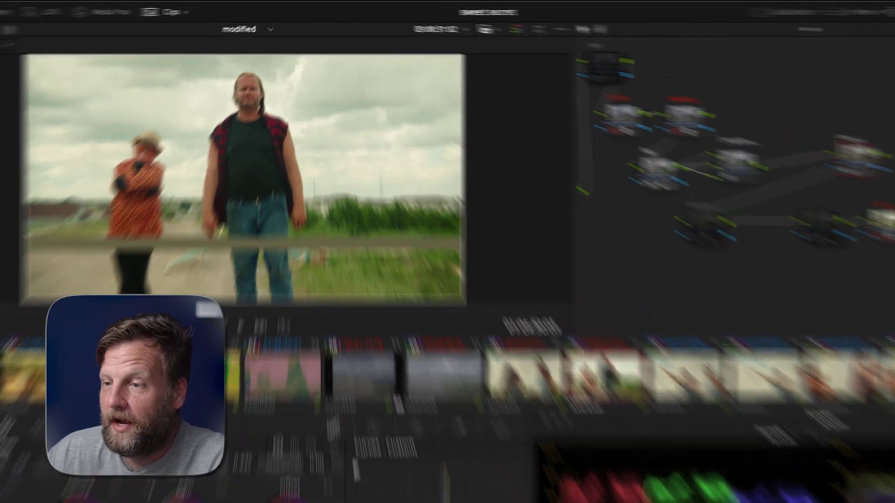
Ripple the node changes to the selected clips, then select clip 70's look adj node
{"action": "left_click", "coordinate": [315, 4]}
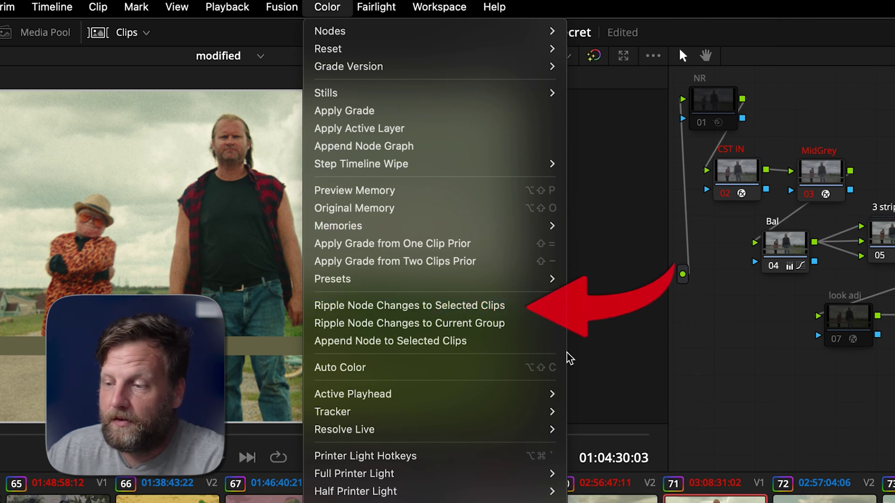
{"action": "left_click", "coordinate": [885, 432]}
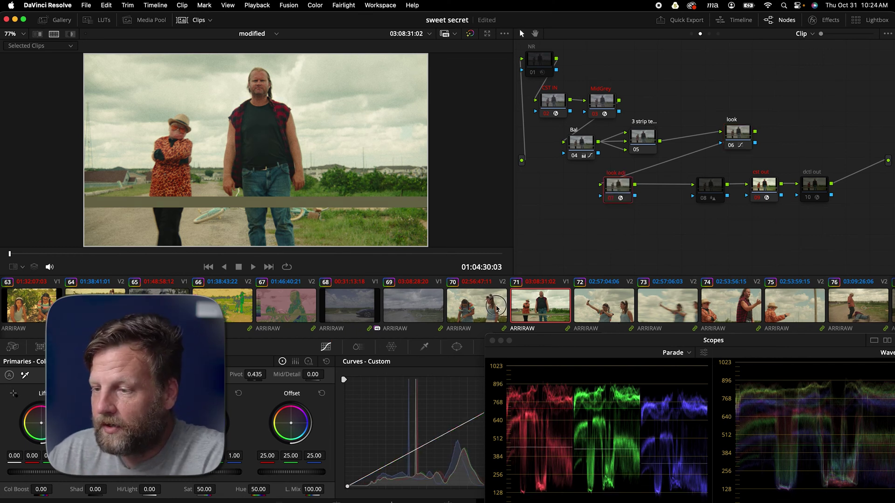
{"action": "key", "text": "Up"}
{"action": "left_click", "coordinate": [615, 195]}
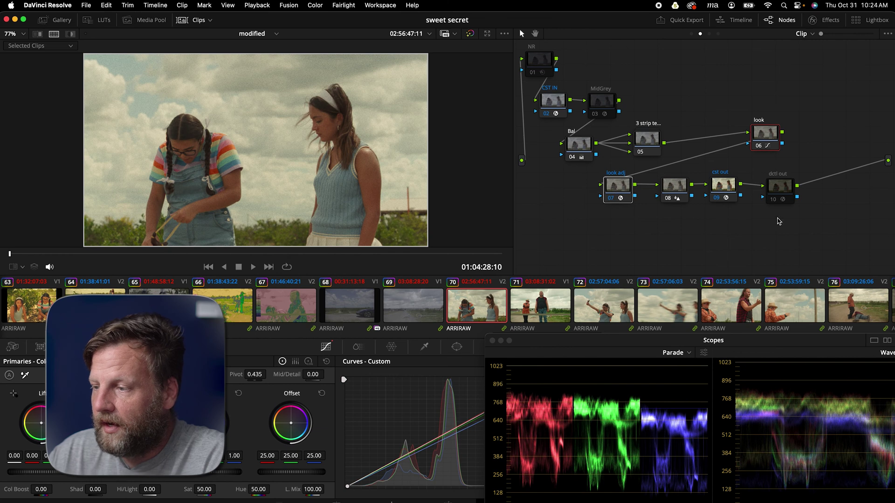
Compare clips 70 and 71 side by side with the Skin Hue Indicator on
{"action": "left_click", "coordinate": [562, 302]}
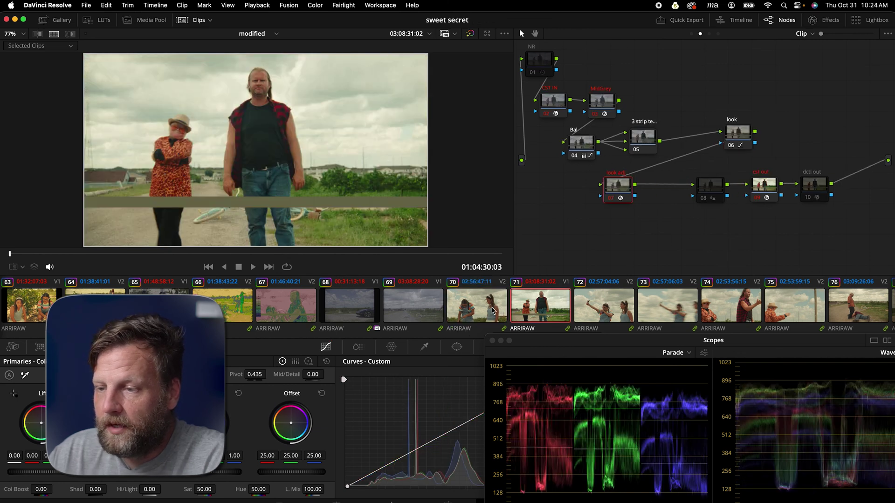
{"action": "left_click", "coordinate": [495, 310]}
{"action": "left_click", "coordinate": [531, 311]}
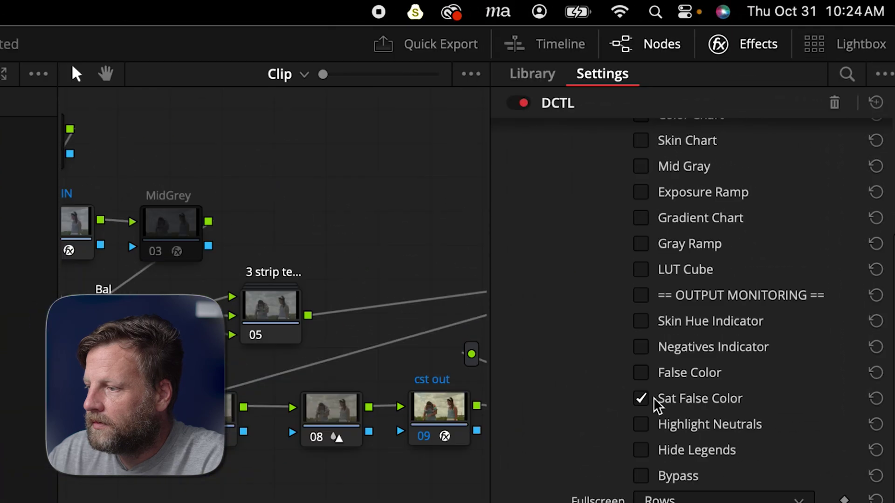
{"action": "left_click", "coordinate": [655, 398]}
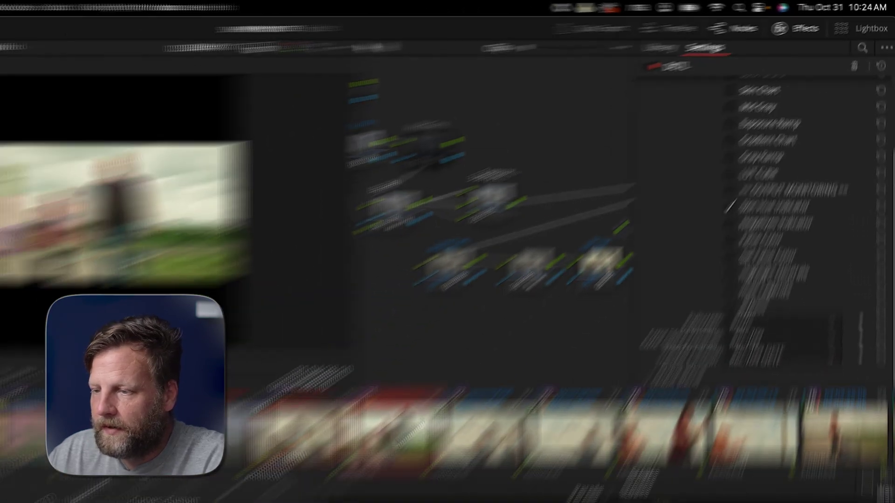
{"action": "left_click", "coordinate": [552, 304], "text": "super"}
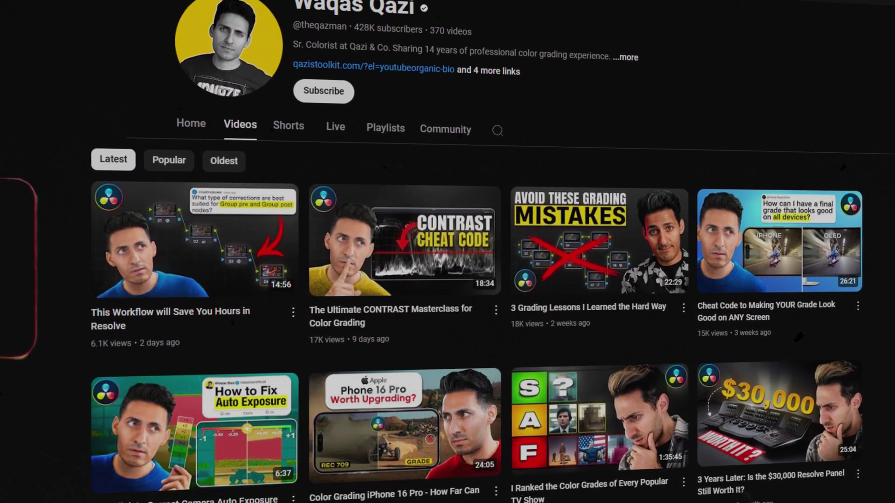
{"action": "scroll", "coordinate": [258, 313], "scroll_direction": "down", "scroll_amount": 5}
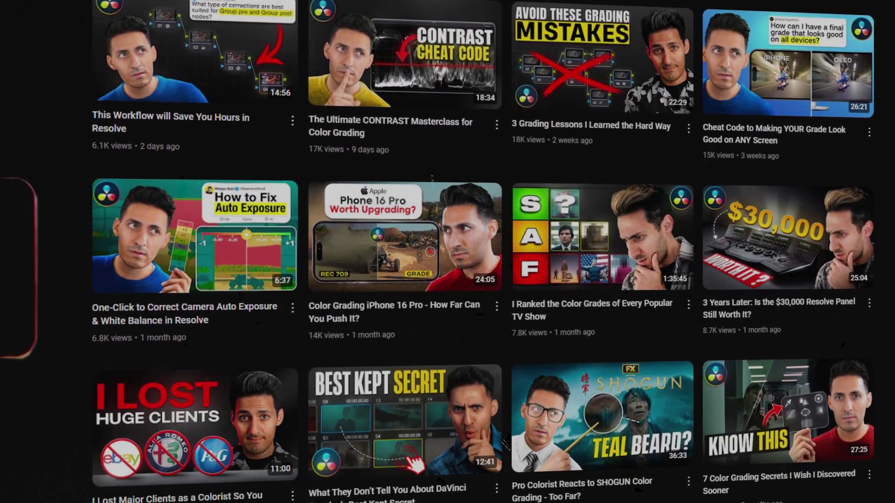
{"action": "scroll", "coordinate": [447, 251], "scroll_direction": "down", "scroll_amount": 3}
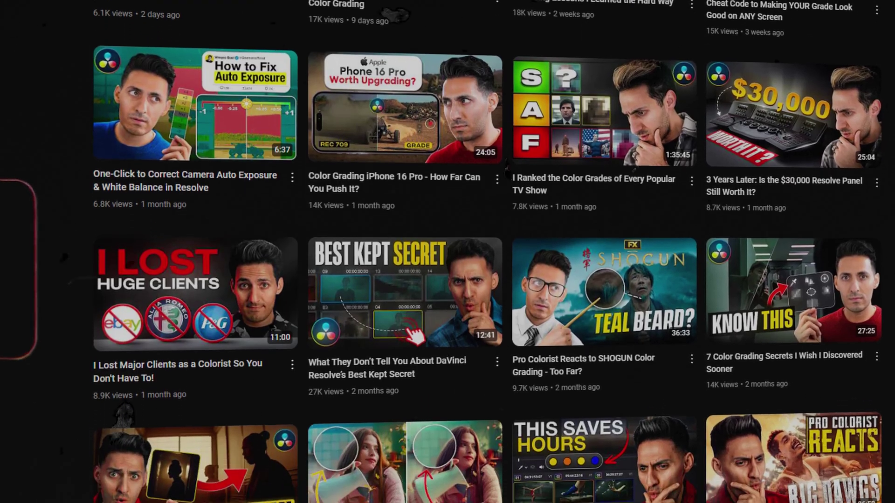